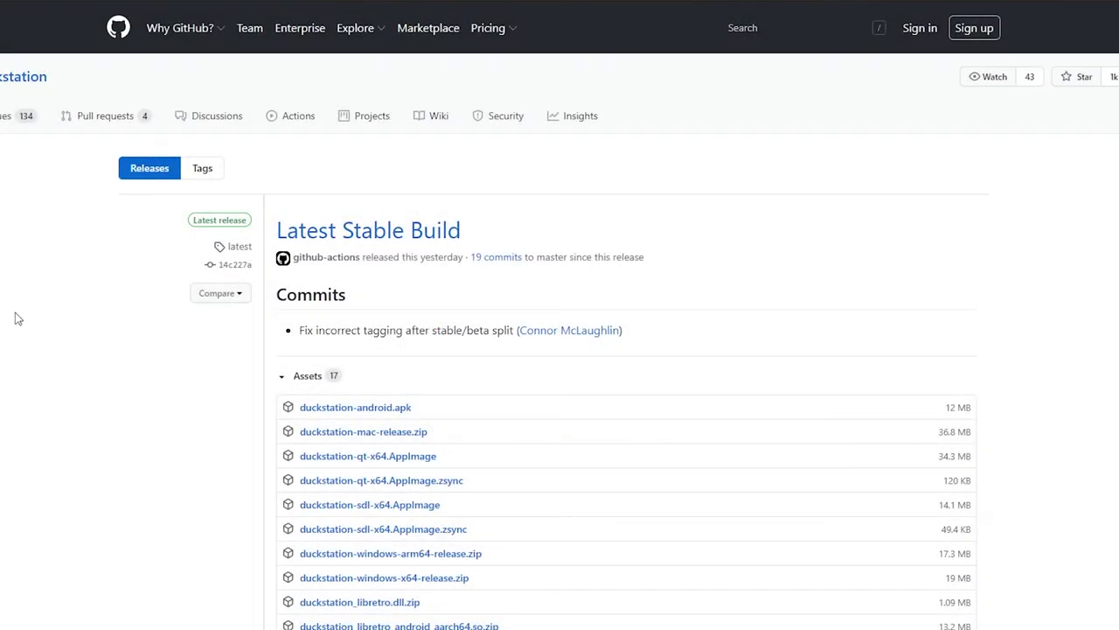
scroll(297, 219, down, 2)
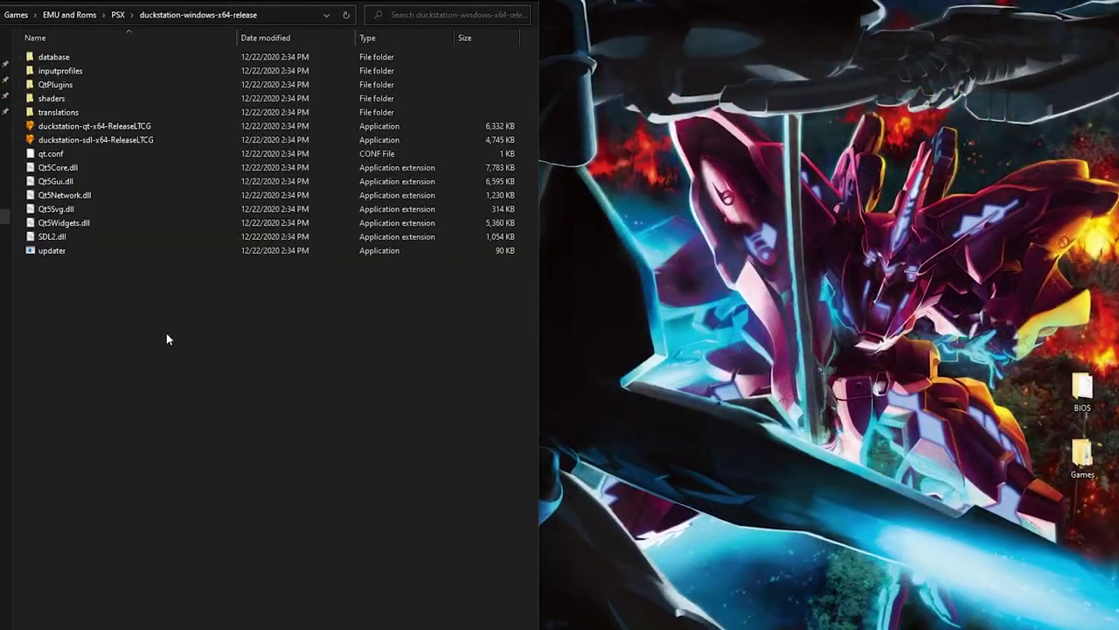
Step: Create a desktop shortcut for the duckstation-qt-x64-ReleaseLTCG application
click(92, 131)
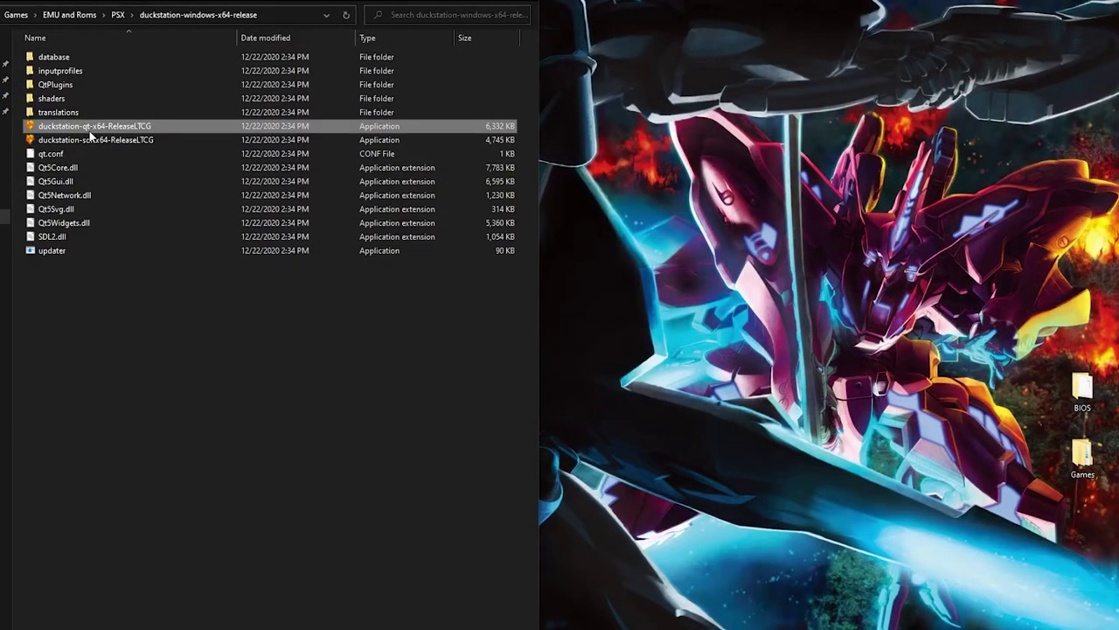
right_click(89, 128)
mouse_move(129, 322)
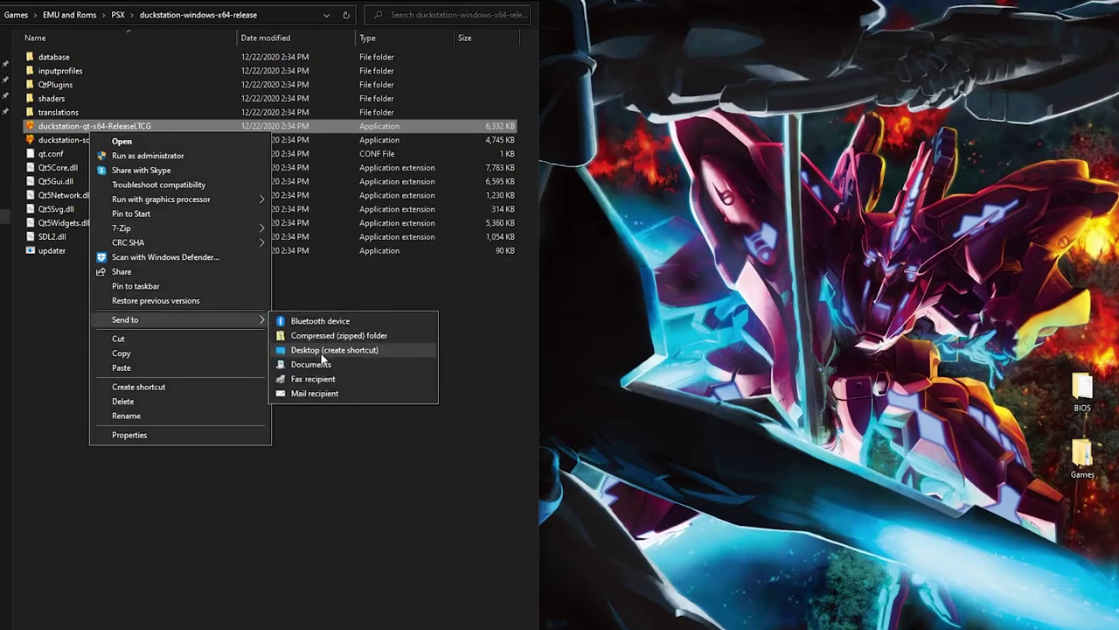
Step: Copy the BIOS and Games folders from the desktop into the duckstation-windows-x64-release folder and check the contents of both copies
click(947, 411)
drag(1081, 474, 1030, 332)
drag(1091, 400, 176, 322)
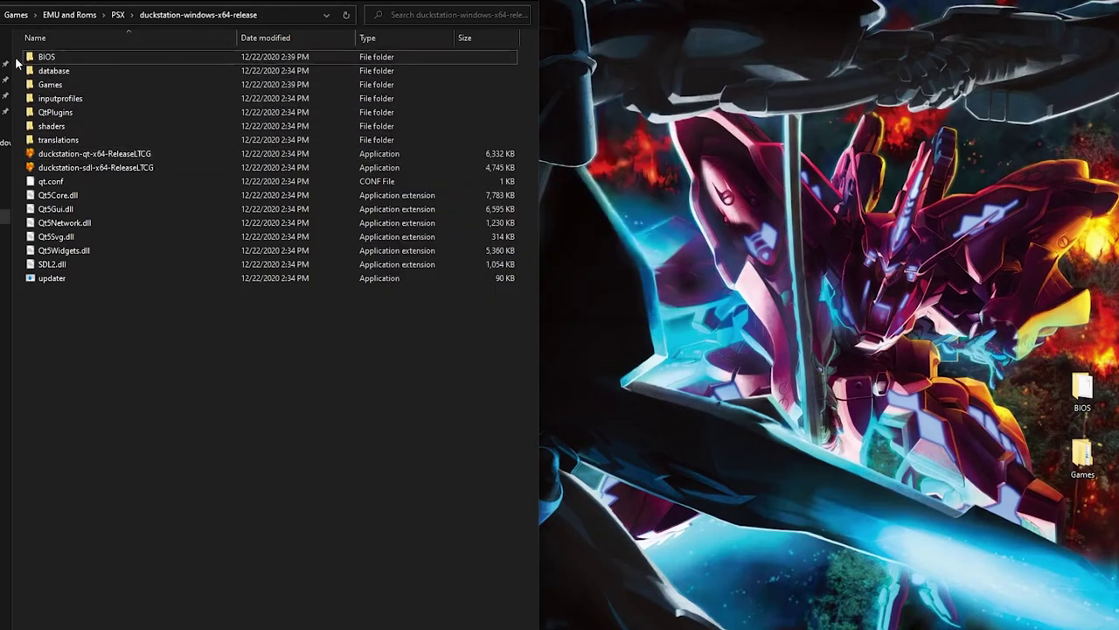
double_click(48, 58)
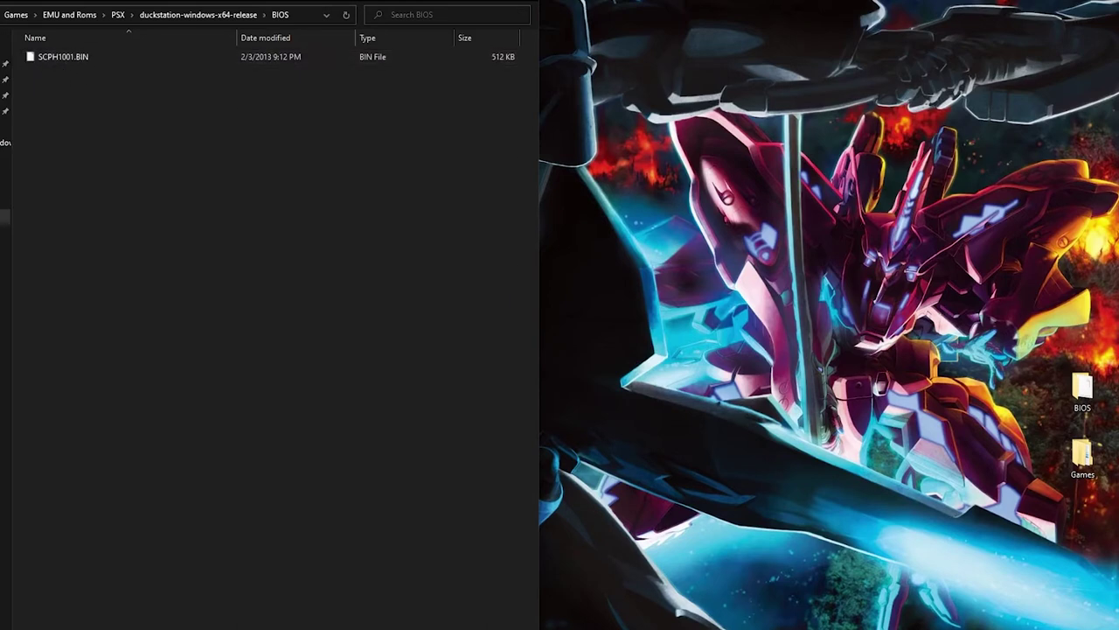
key(alt+Left)
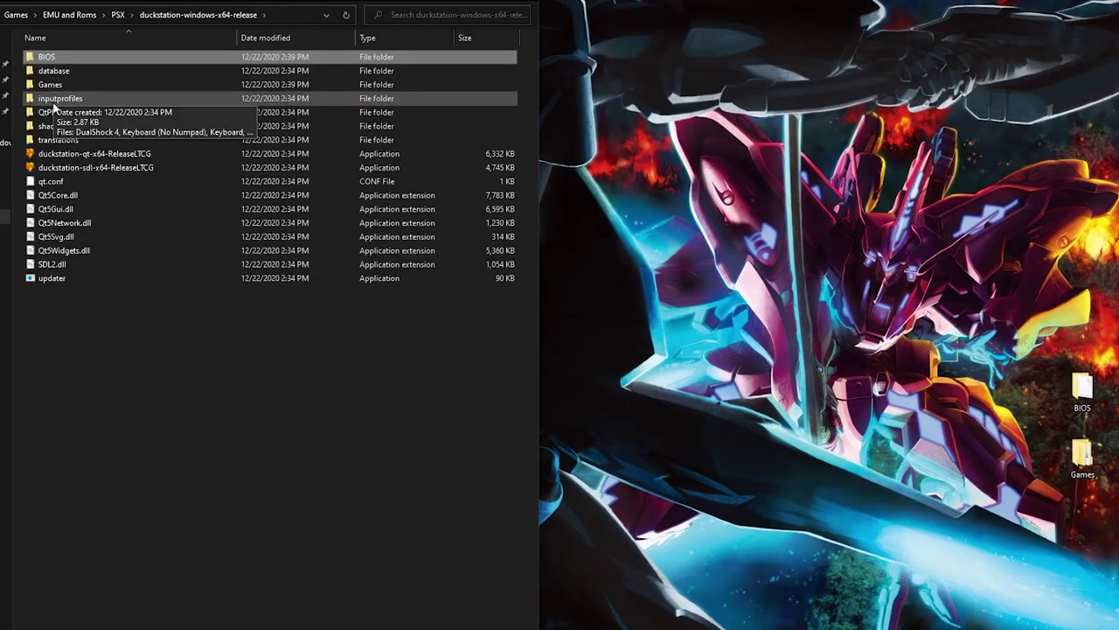
double_click(55, 85)
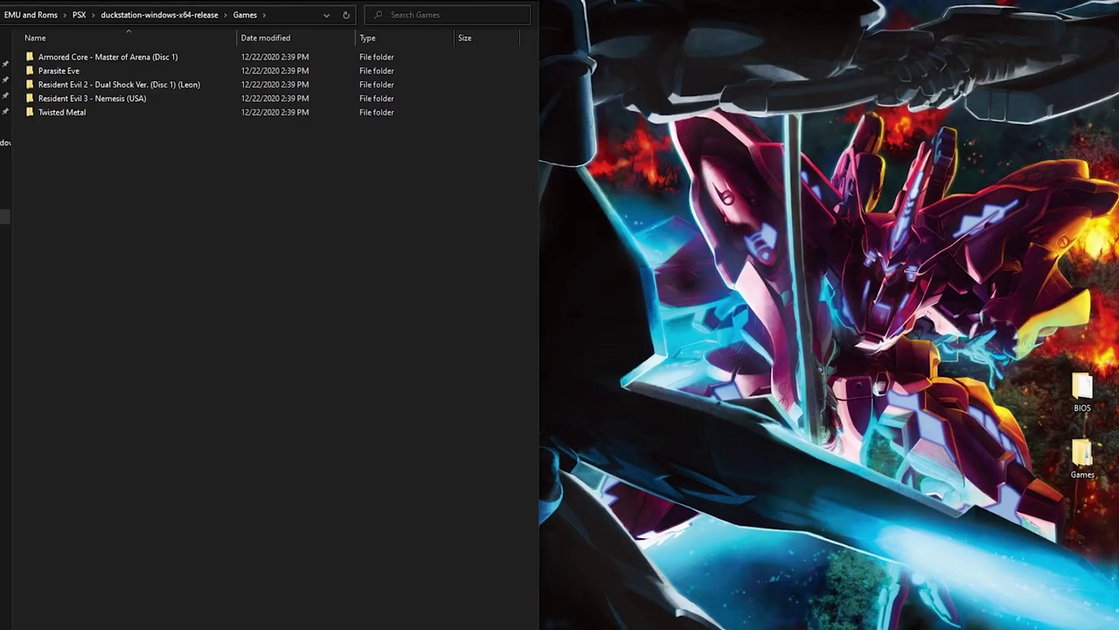
double_click(86, 58)
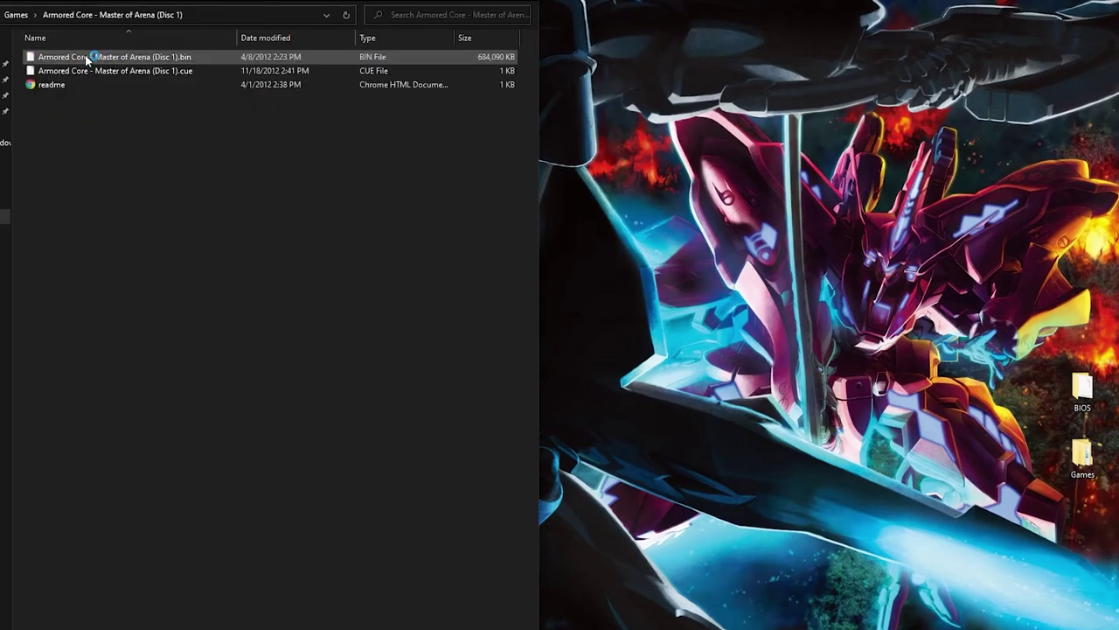
click(192, 58)
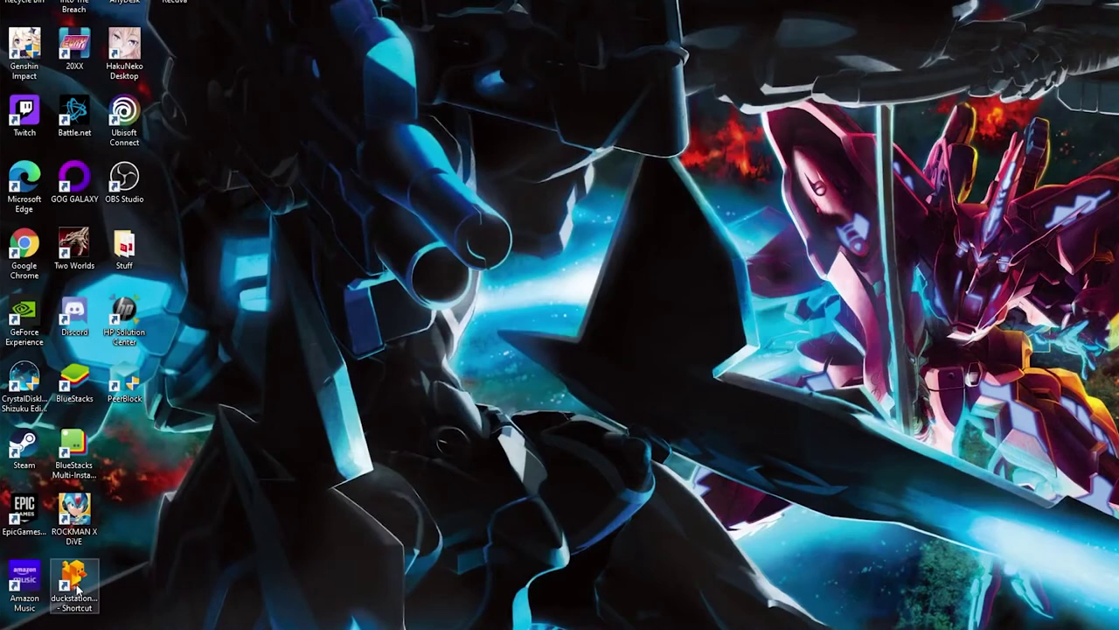
Step: Launch DuckStation from its desktop shortcut, dismiss the startup message and open the BIOS settings
double_click(77, 591)
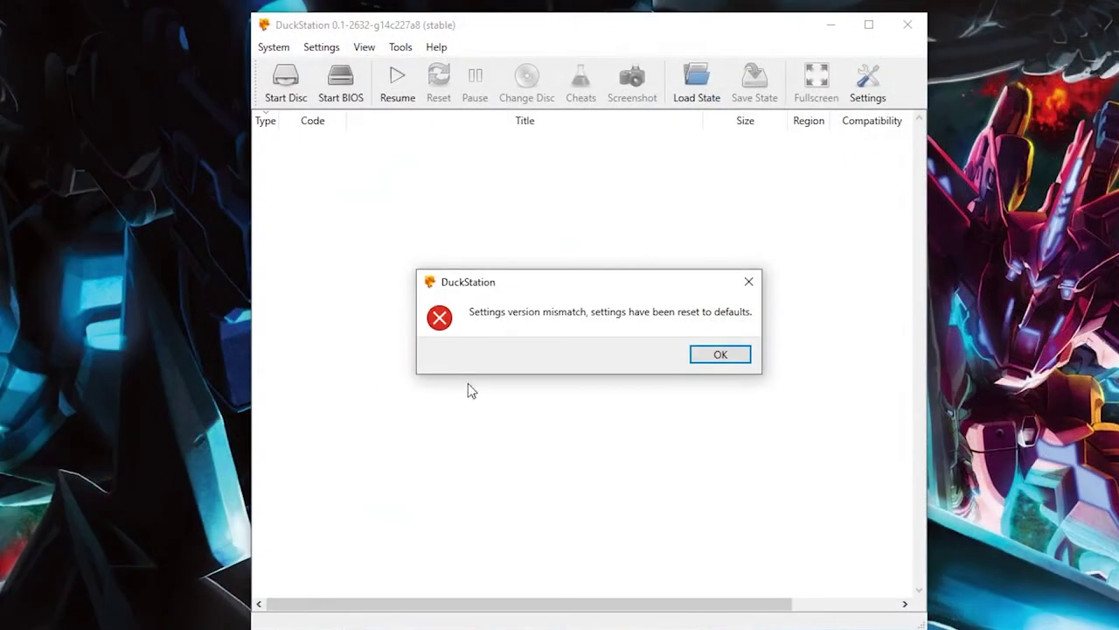
click(721, 358)
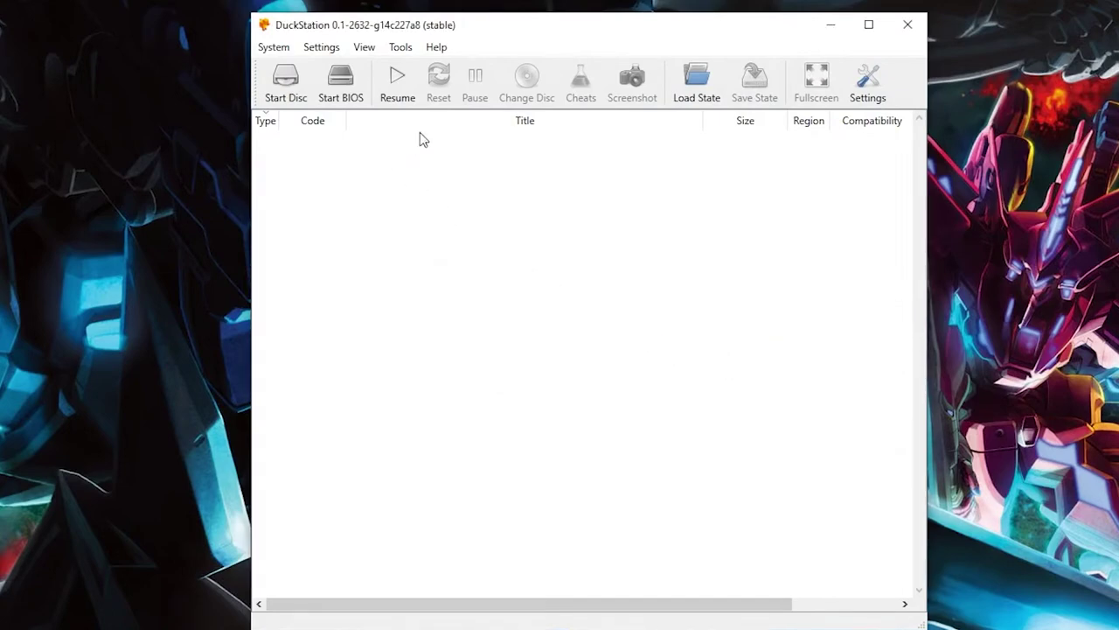
click(866, 79)
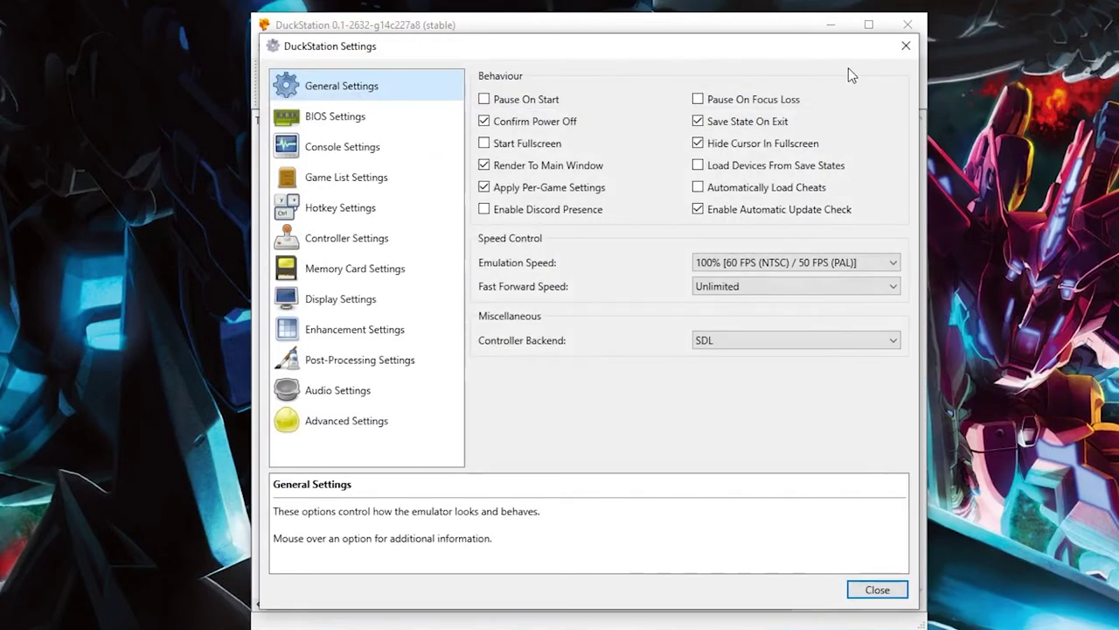
click(317, 96)
click(337, 120)
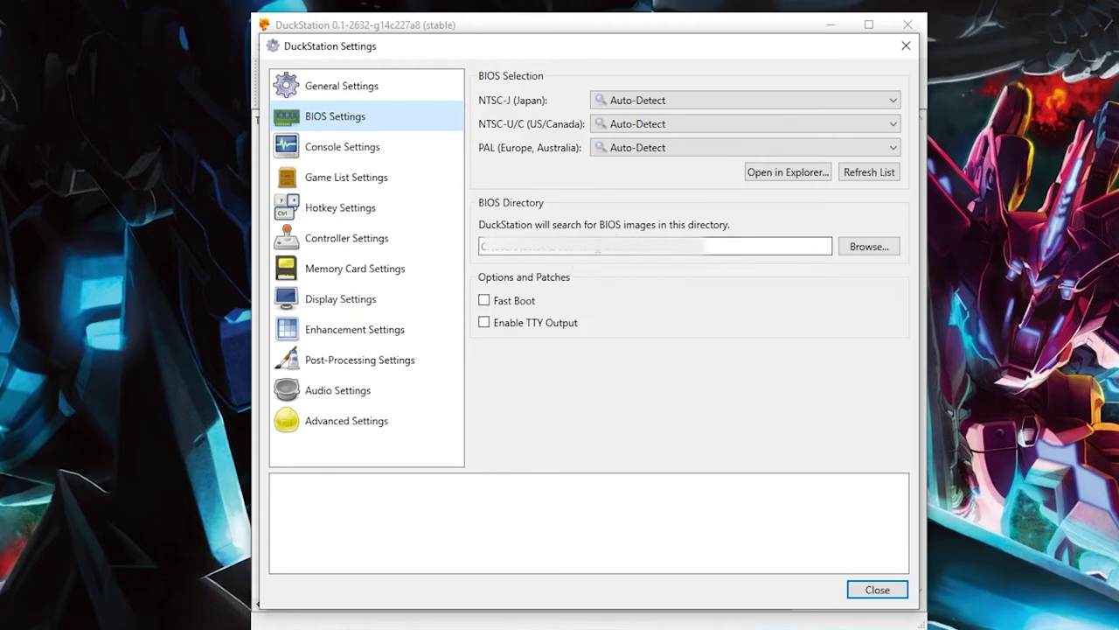
Step: Set the BIOS directory to D:/Games/EMU and Roms/PSX/duckstation-windows-x64-release/BIOS
click(867, 246)
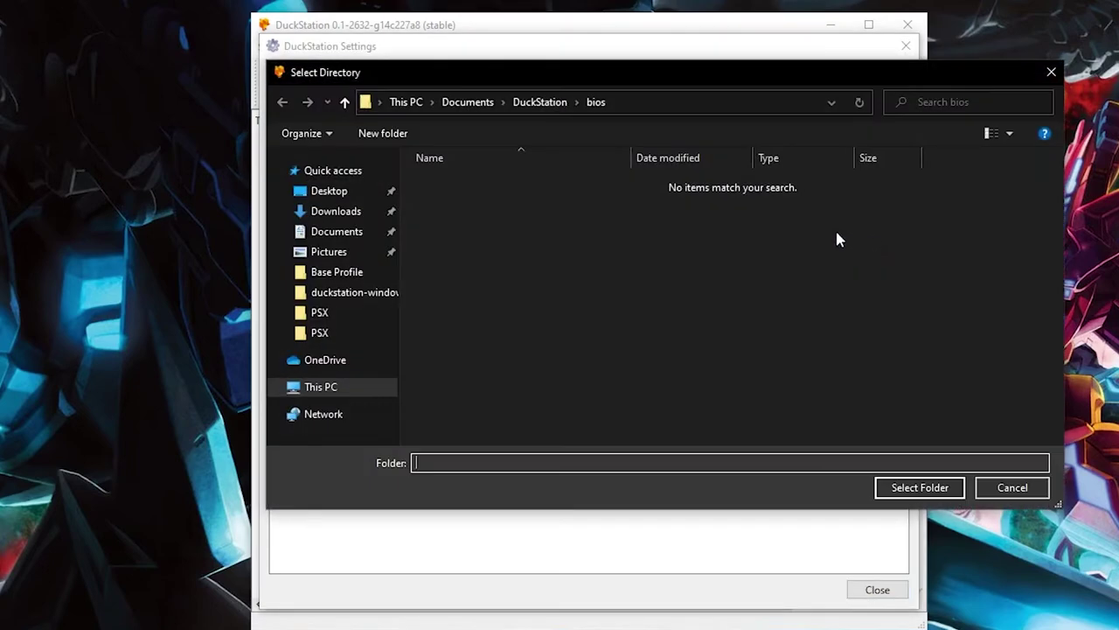
click(321, 386)
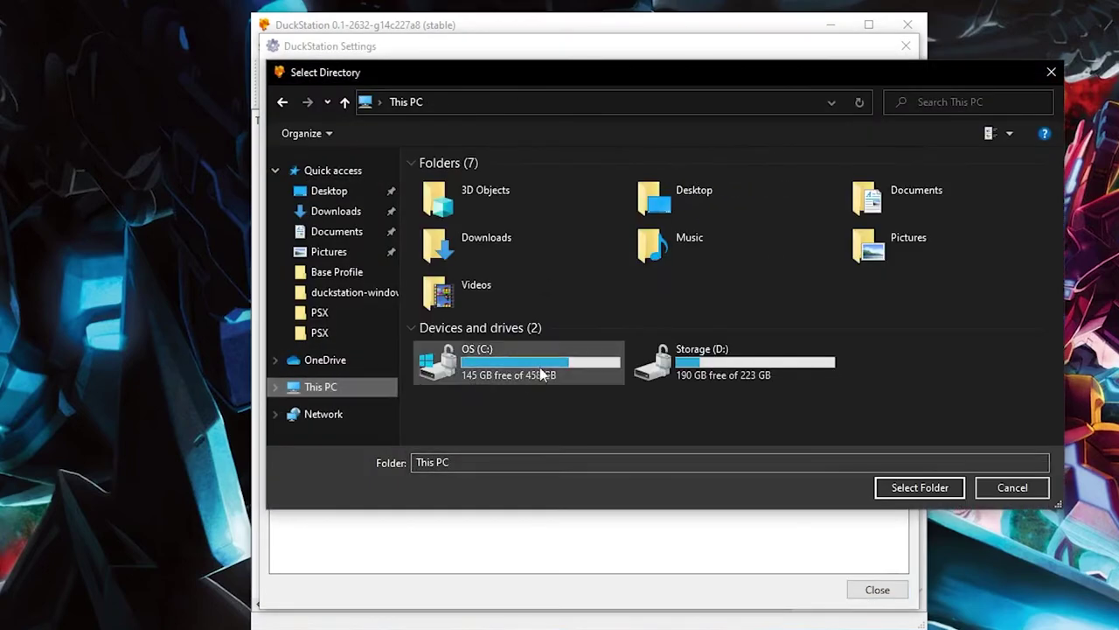
double_click(651, 360)
double_click(435, 184)
double_click(434, 184)
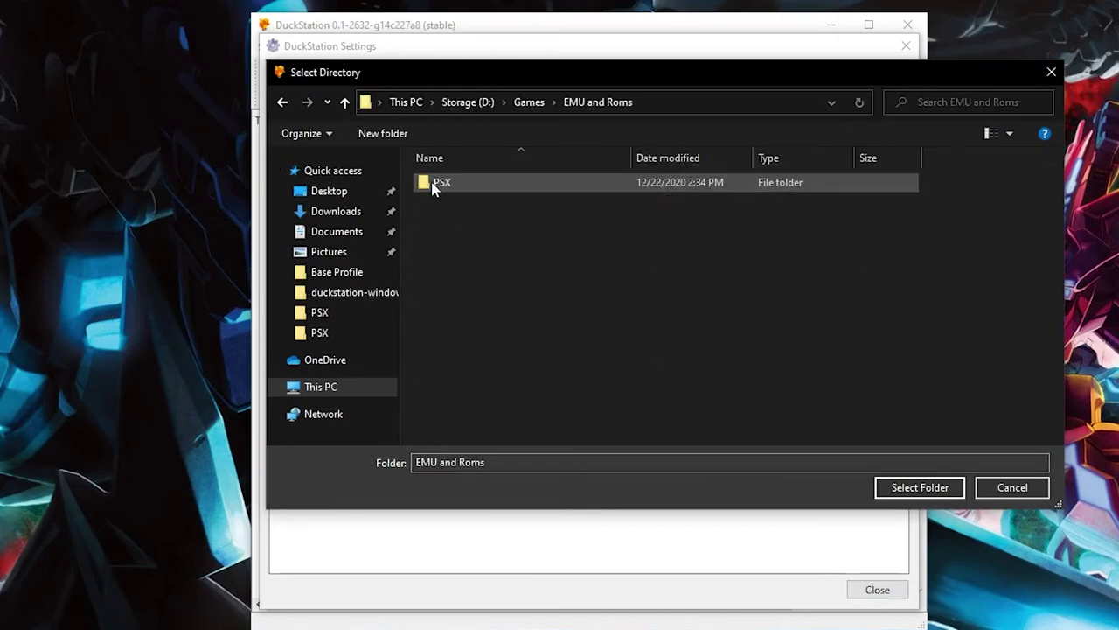
double_click(434, 184)
double_click(435, 184)
double_click(434, 184)
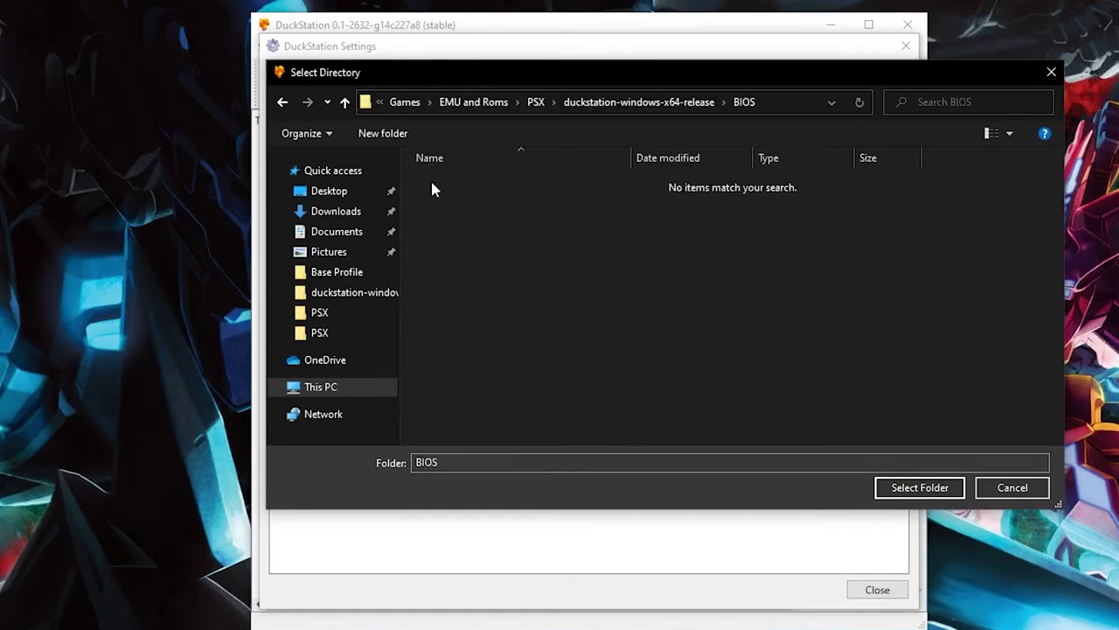
click(906, 486)
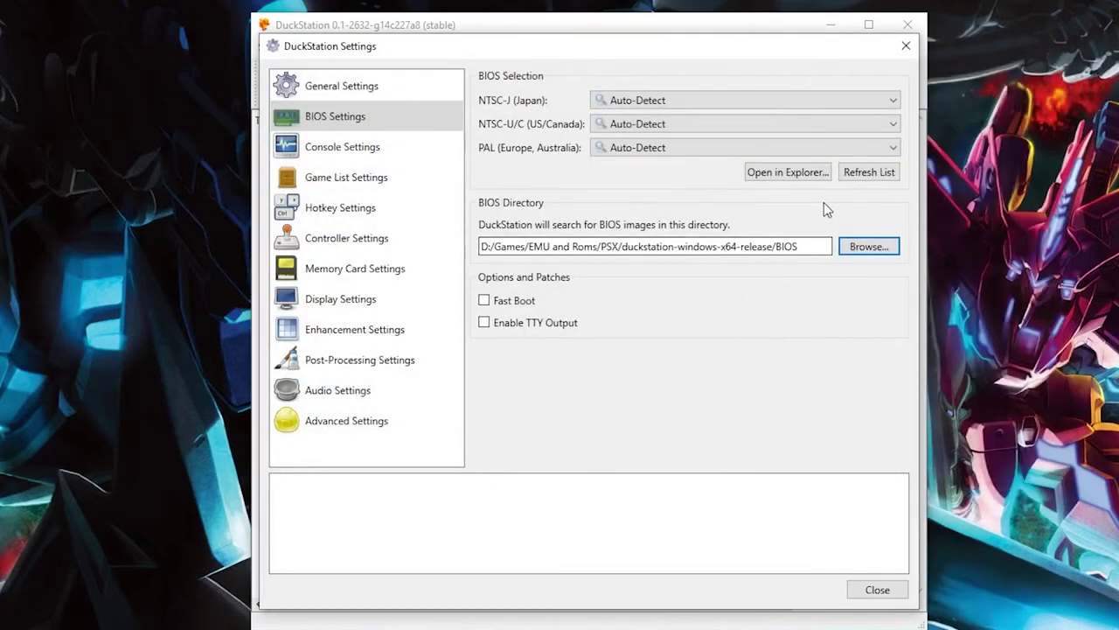
Step: Refresh the BIOS list and choose the SCPH1001.BIN image for the NTSC-J, NTSC-U/C and PAL regions
click(866, 171)
click(713, 99)
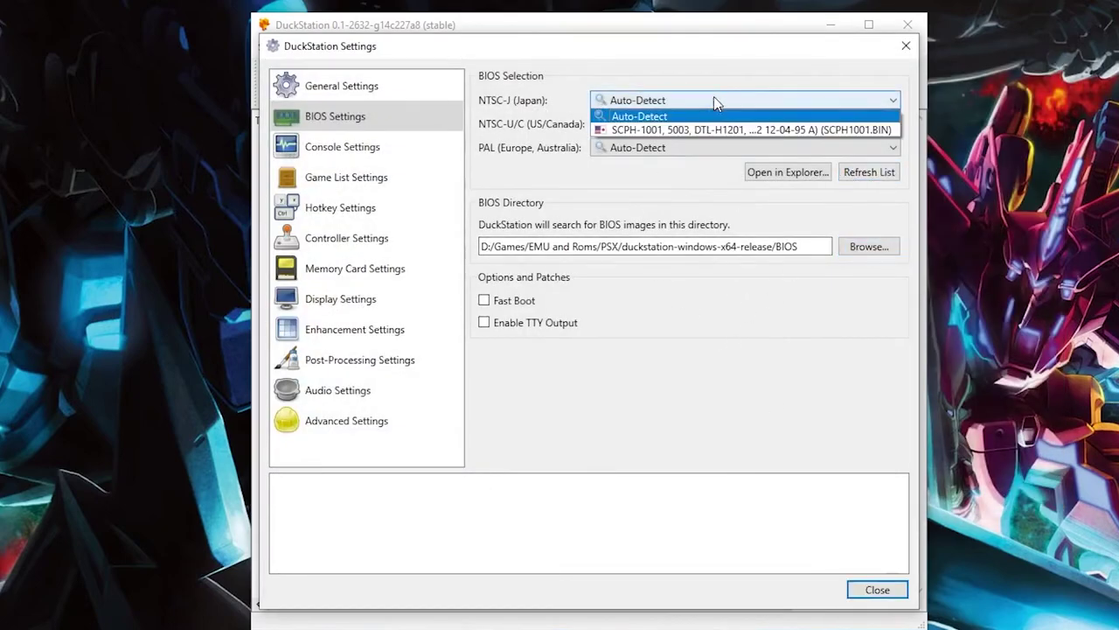
click(662, 129)
click(663, 123)
click(660, 152)
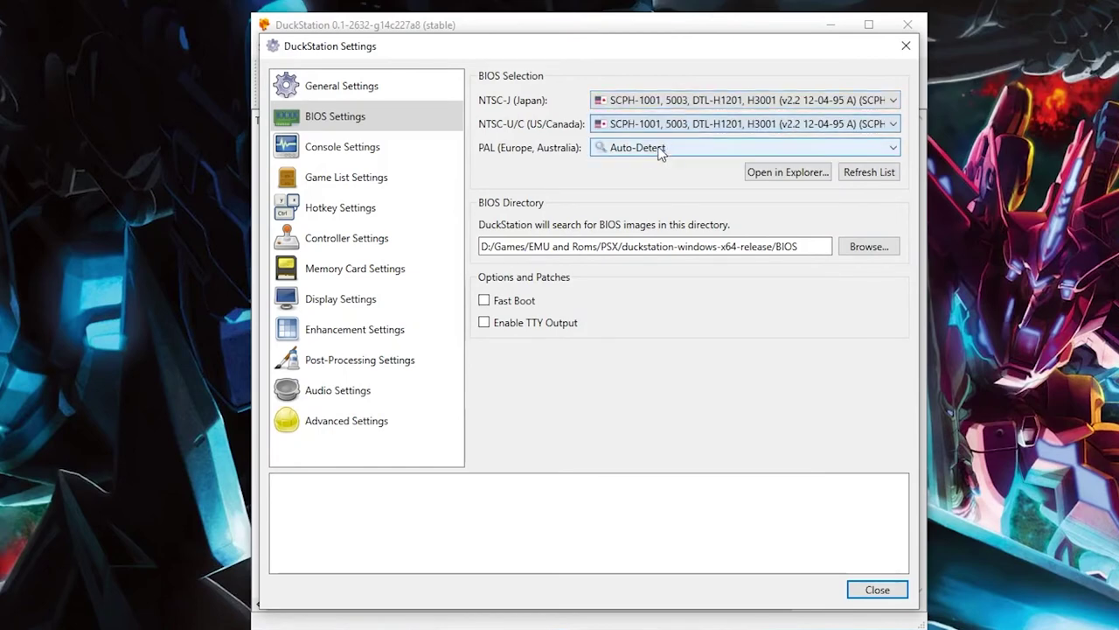
click(660, 150)
click(678, 179)
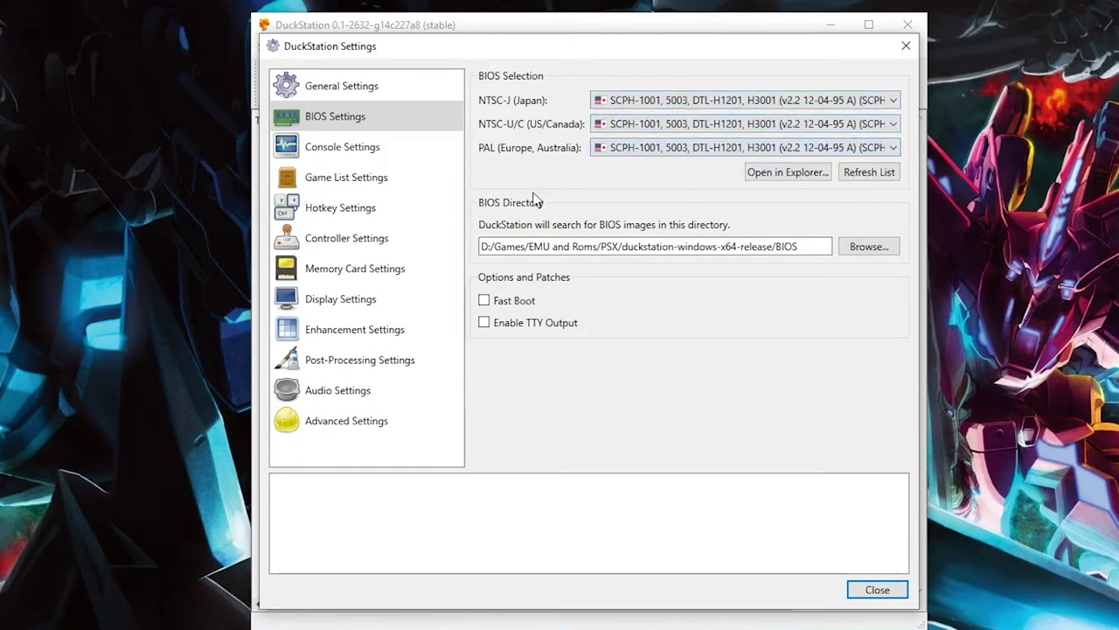
Step: Add D:\Games\EMU and Roms\PSX\duckstation-windows-x64-release\Games as a recursively scanned game search directory and rescan all games
click(377, 146)
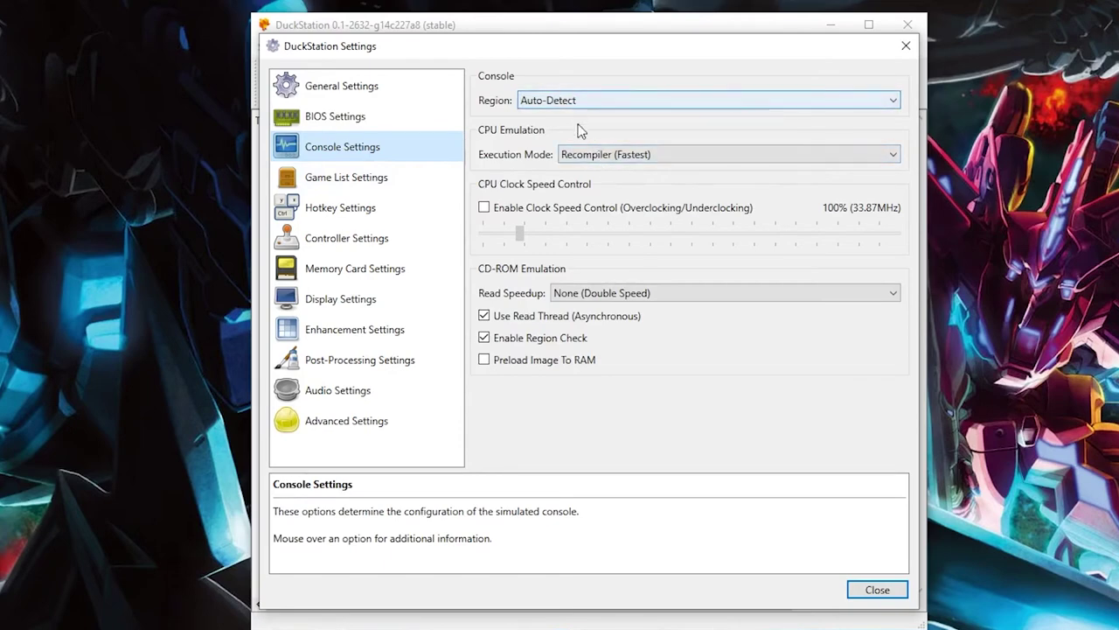
click(313, 178)
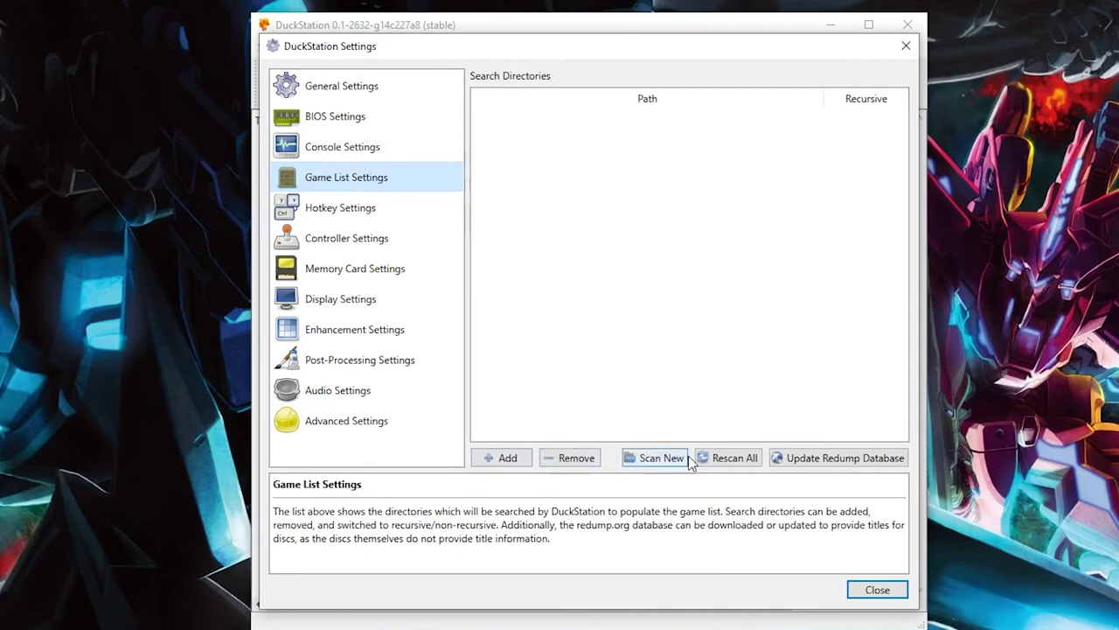
click(502, 458)
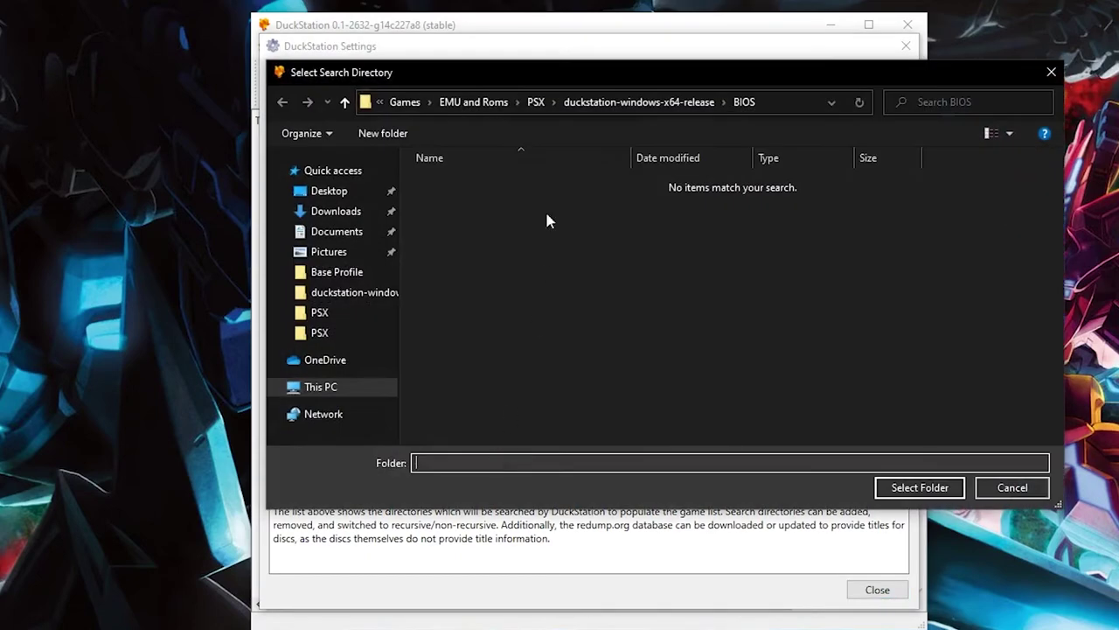
click(321, 390)
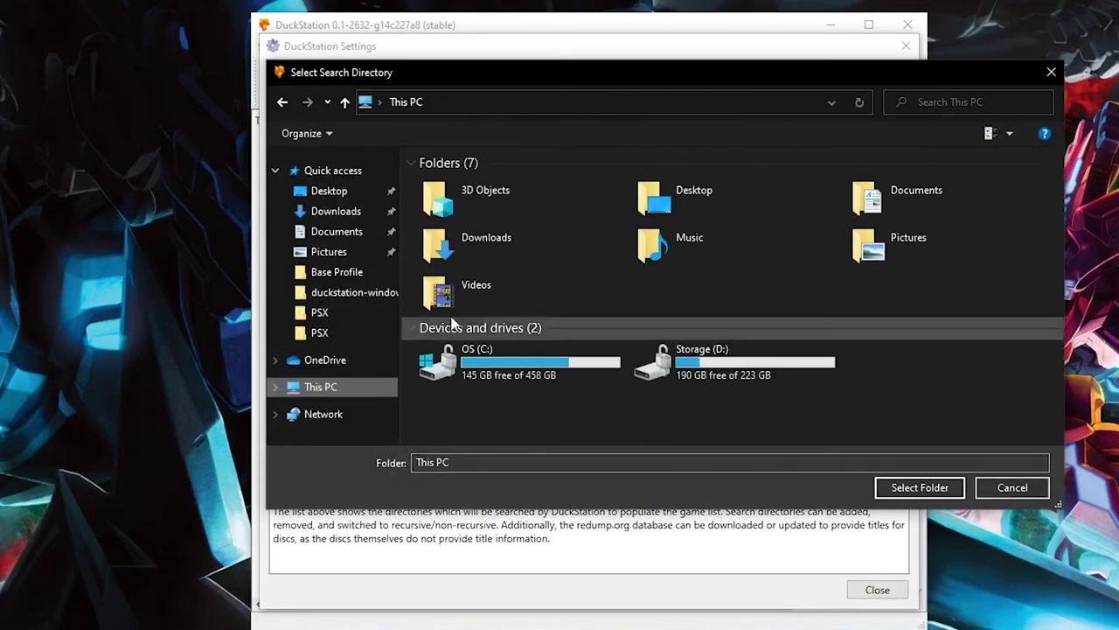
double_click(699, 363)
click(476, 185)
double_click(477, 186)
double_click(476, 185)
double_click(476, 185)
click(476, 185)
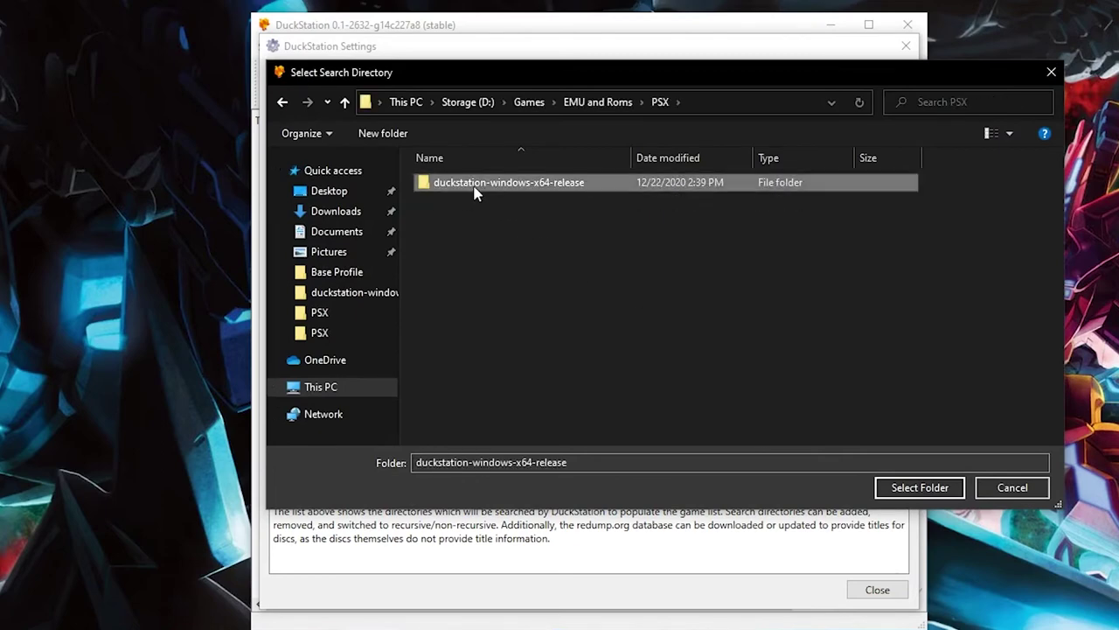
double_click(477, 185)
click(465, 218)
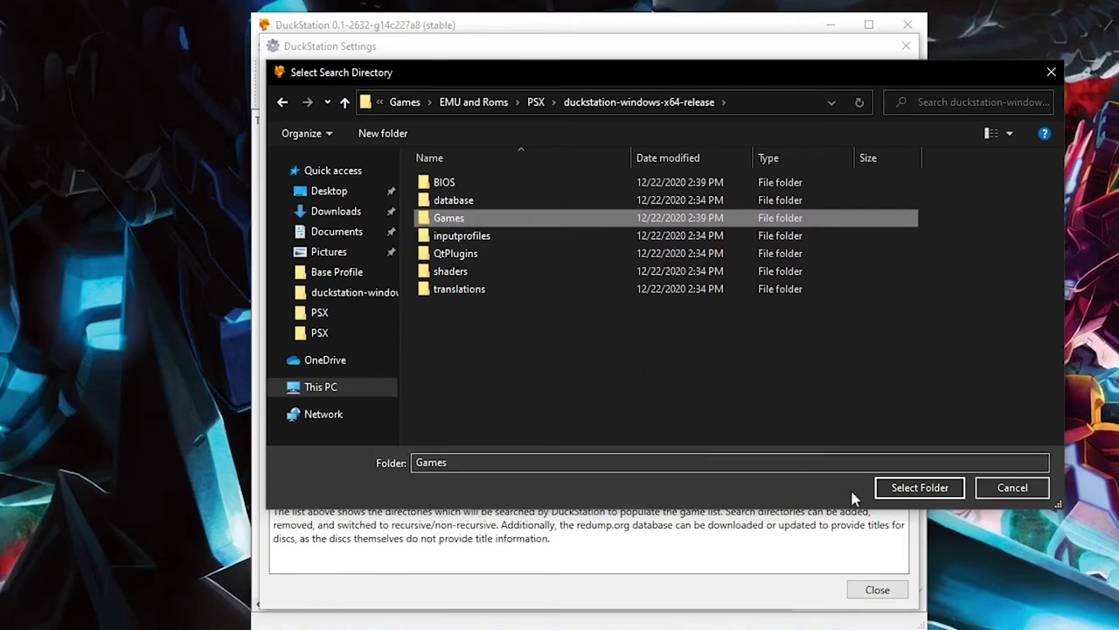
click(929, 487)
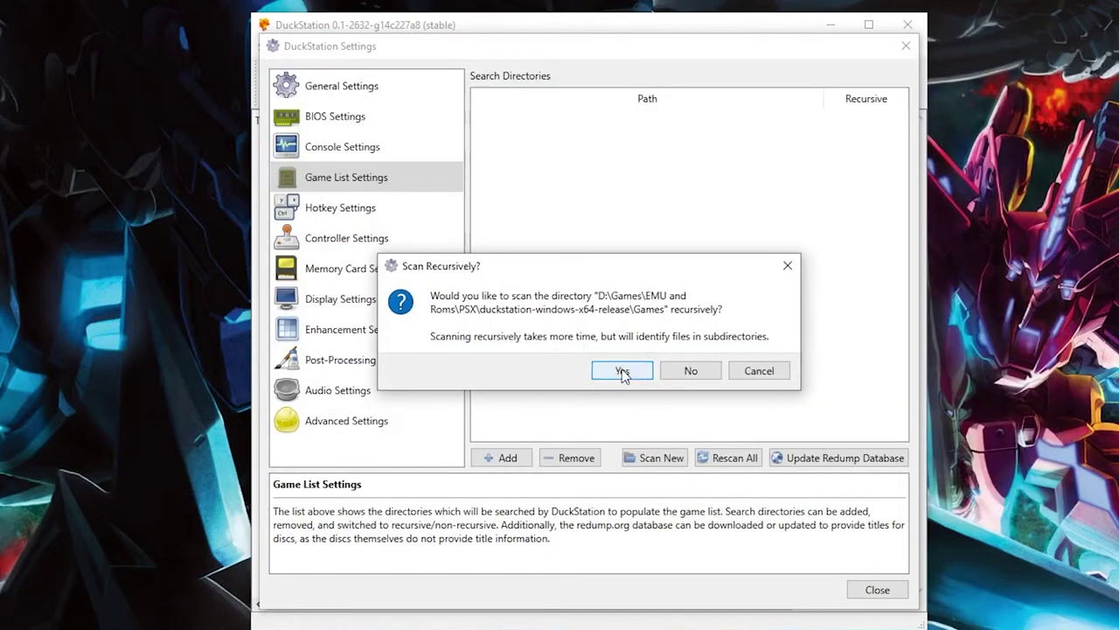
click(623, 372)
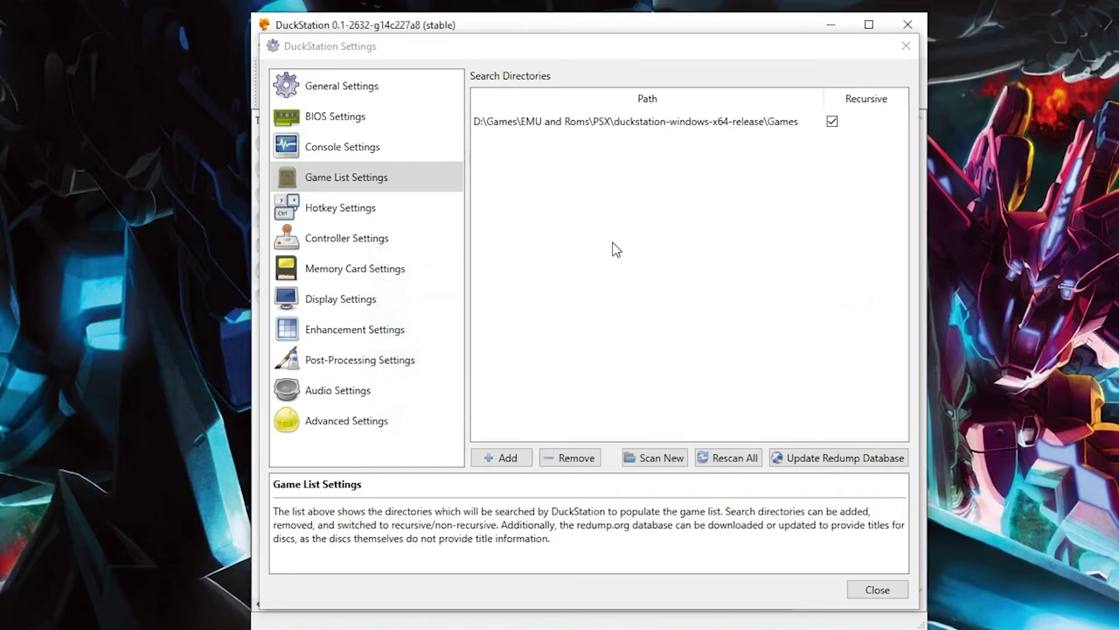
click(710, 459)
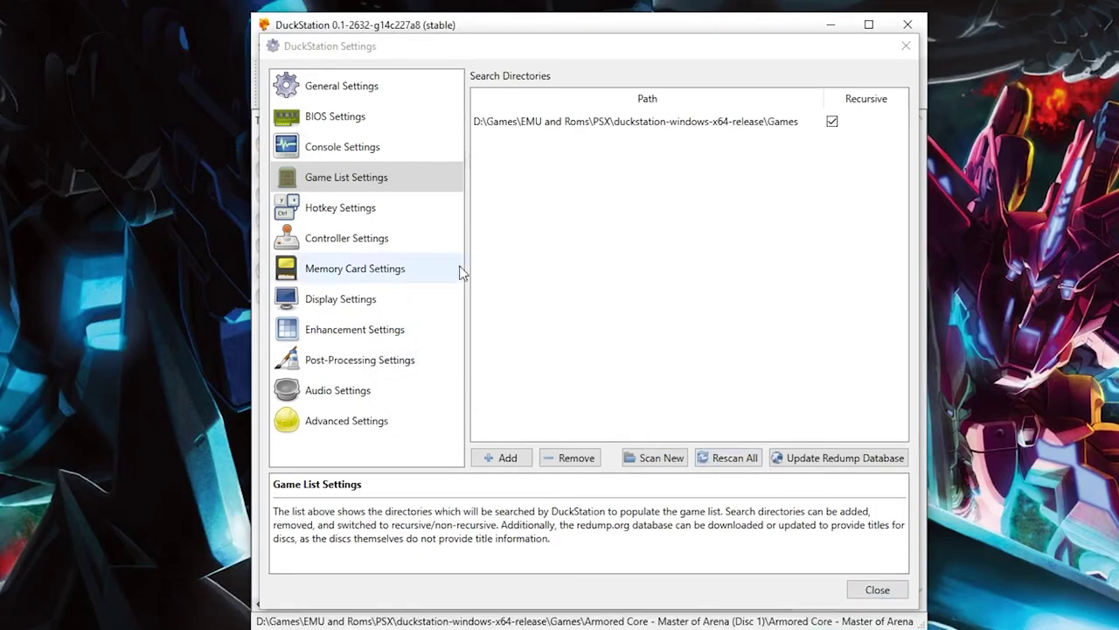
Step: Load the Xbox Controller input profile for controller port 1 and review its bindings
click(383, 245)
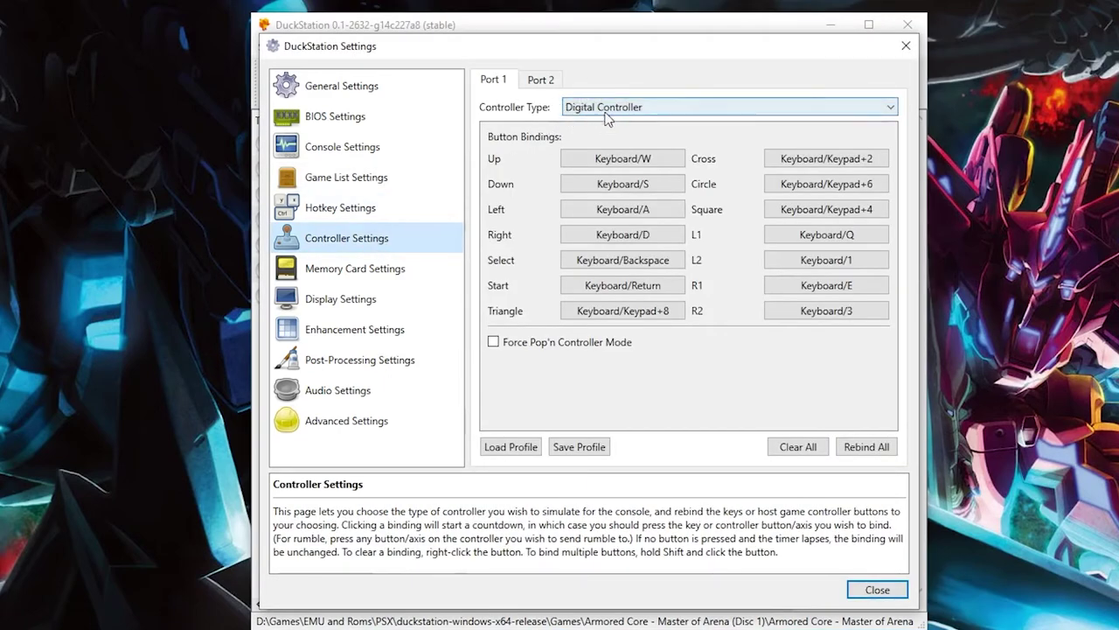
click(509, 449)
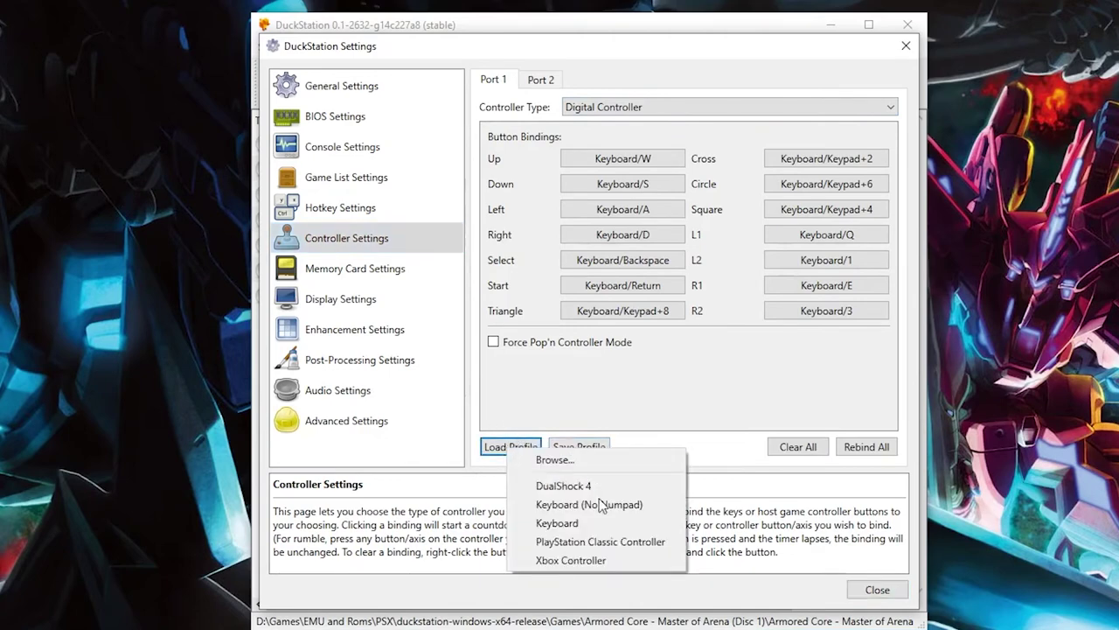
click(577, 558)
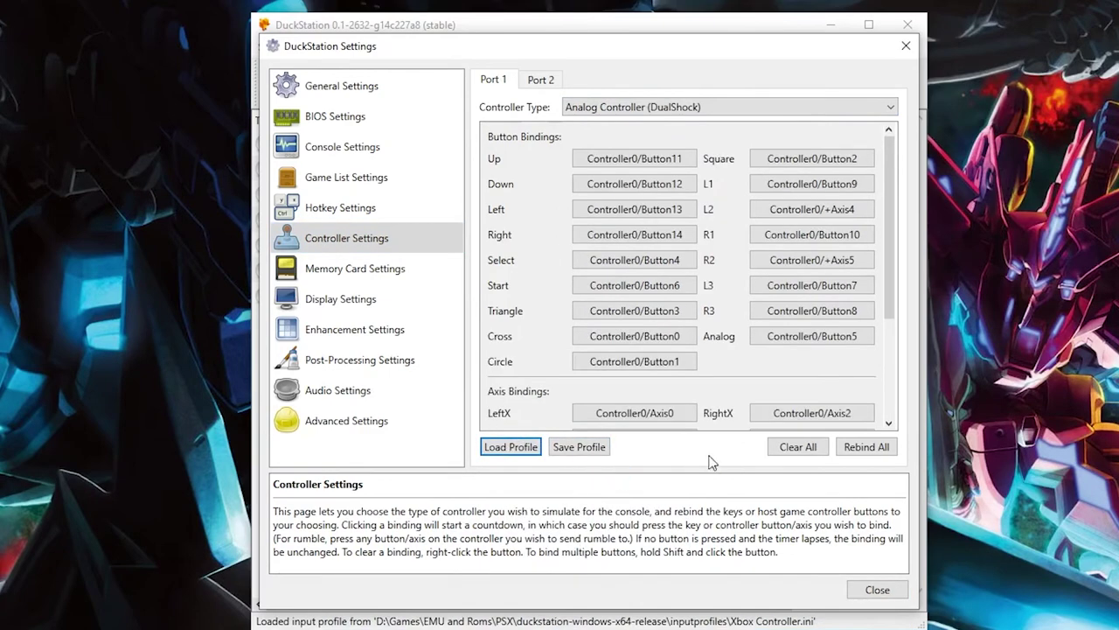
click(592, 450)
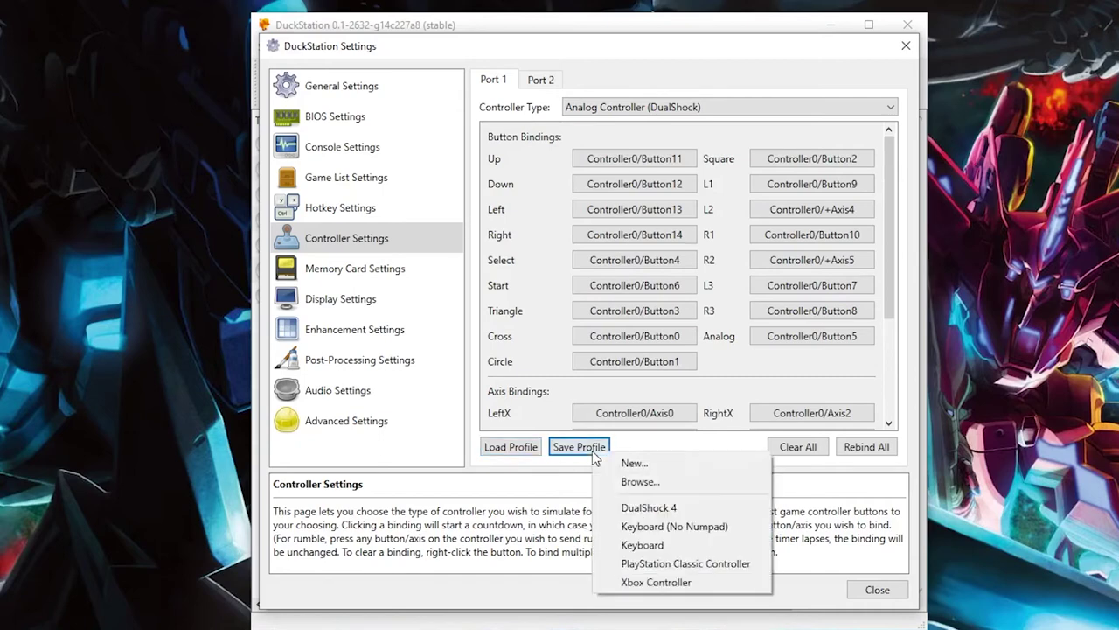
click(544, 476)
scroll(612, 236, down, 3)
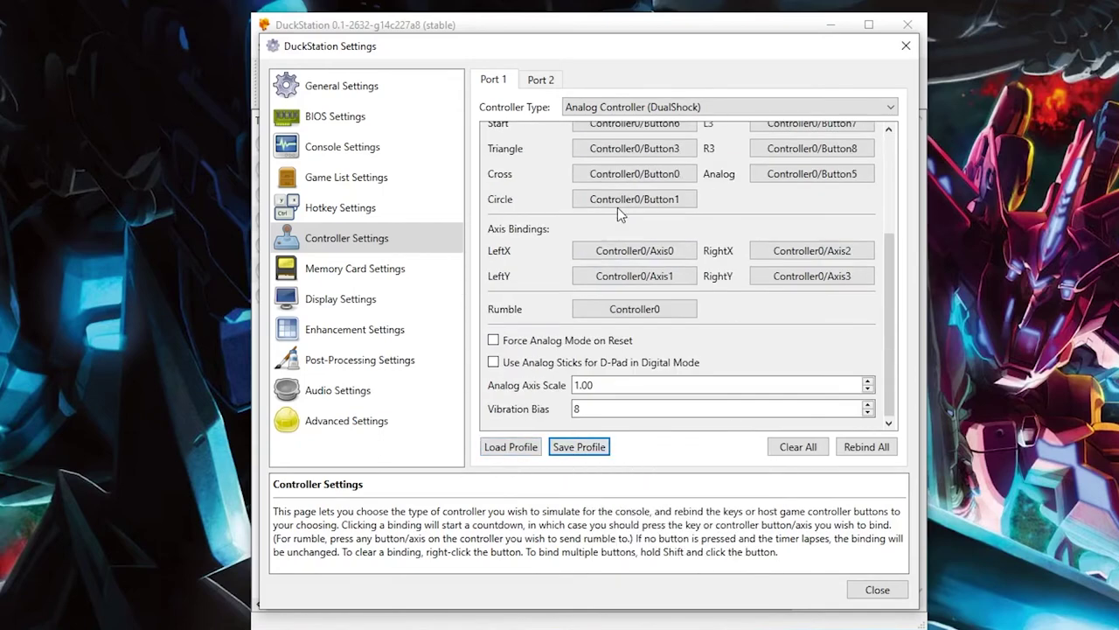
Step: Set the display renderer to Hardware (Vulkan) and the adapter to GeForce GTX 1660 Ti with Max-Q Design
scroll(612, 223, up, 3)
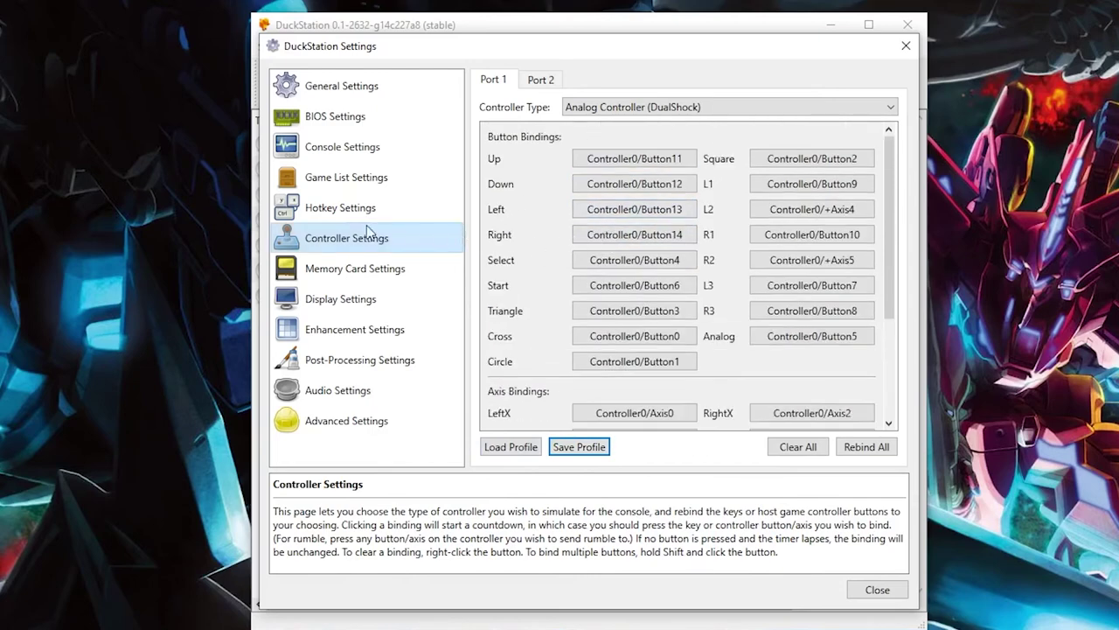
click(328, 276)
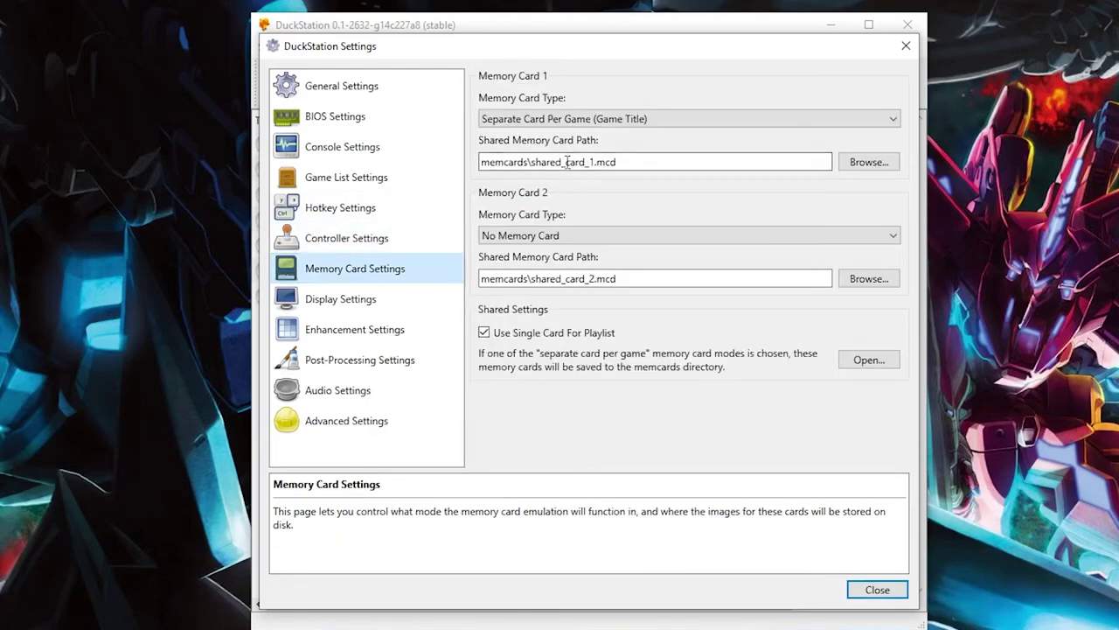
click(370, 298)
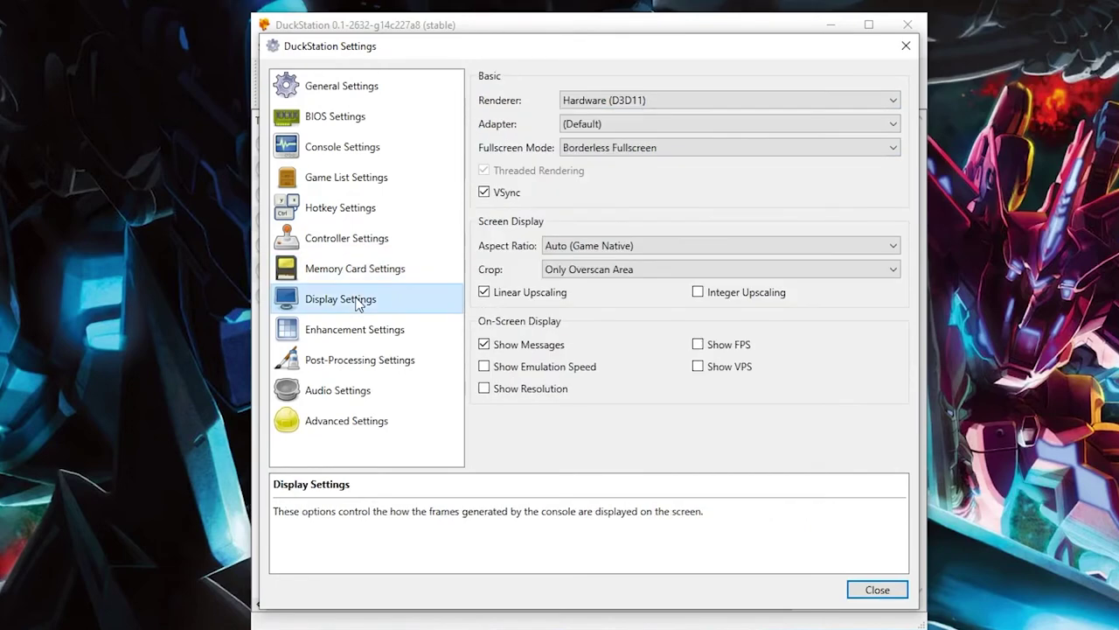
click(611, 103)
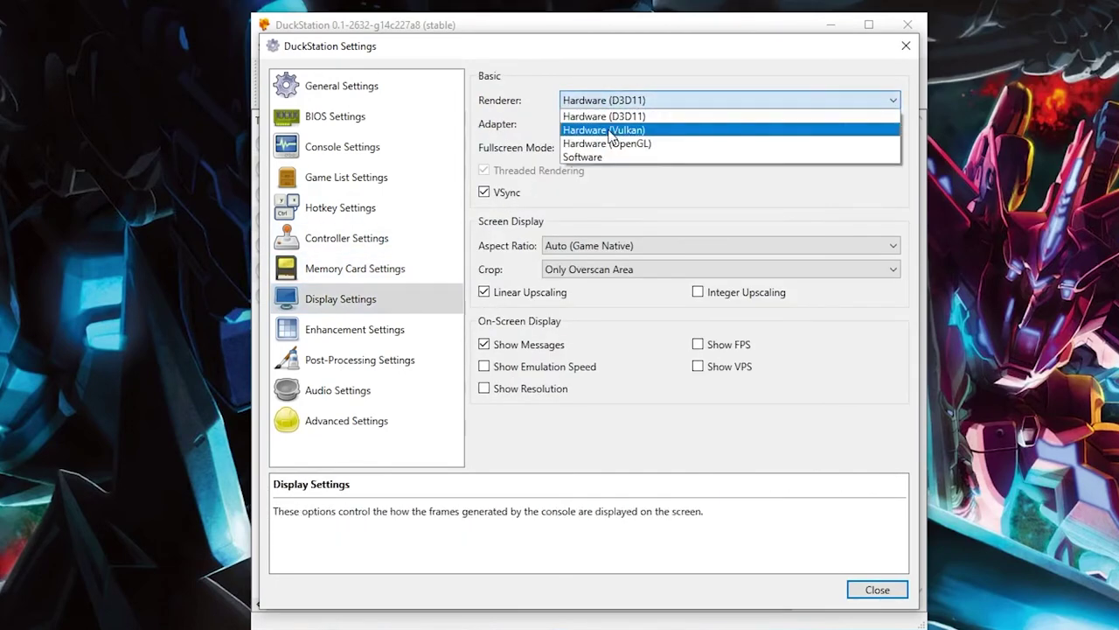
click(611, 131)
click(627, 125)
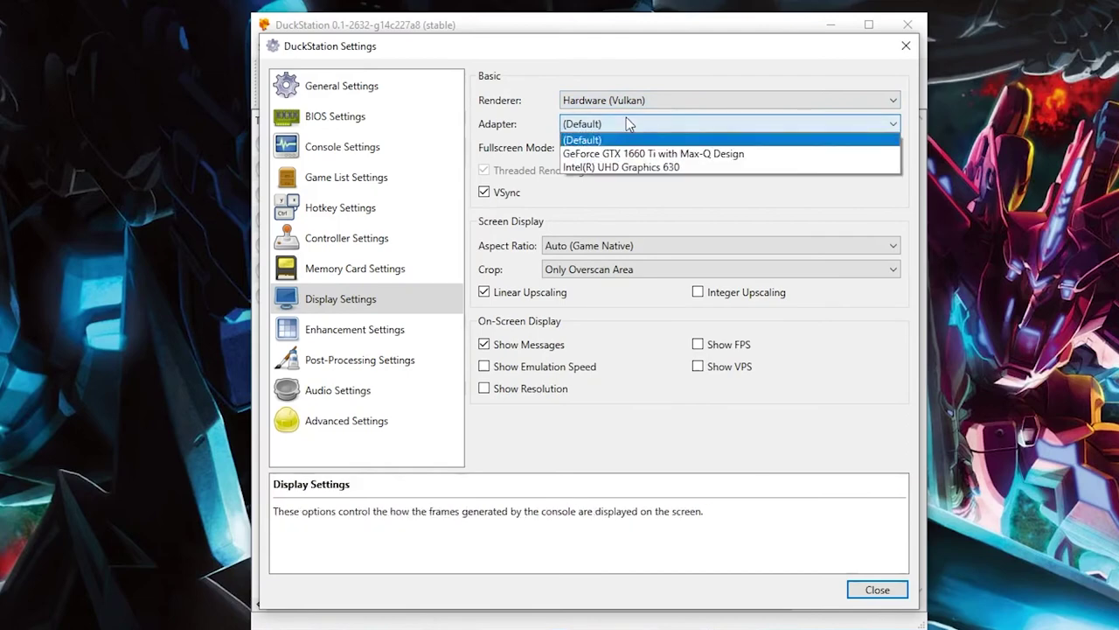
click(627, 155)
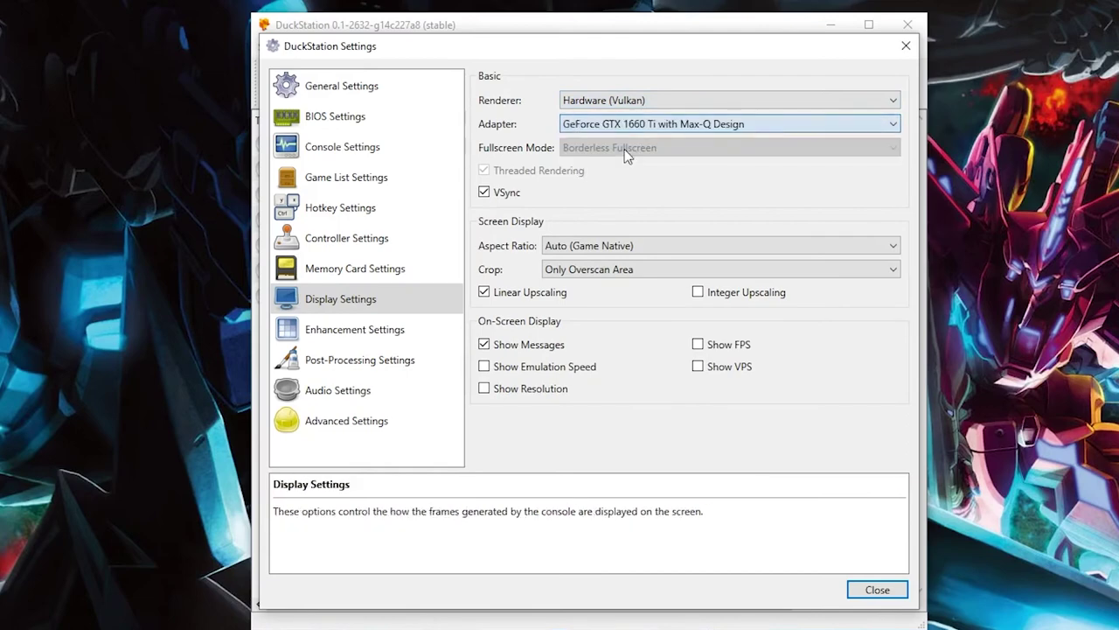
Step: Review the internal resolution scale choices and the enhancement, advanced, audio and post-processing settings
click(337, 340)
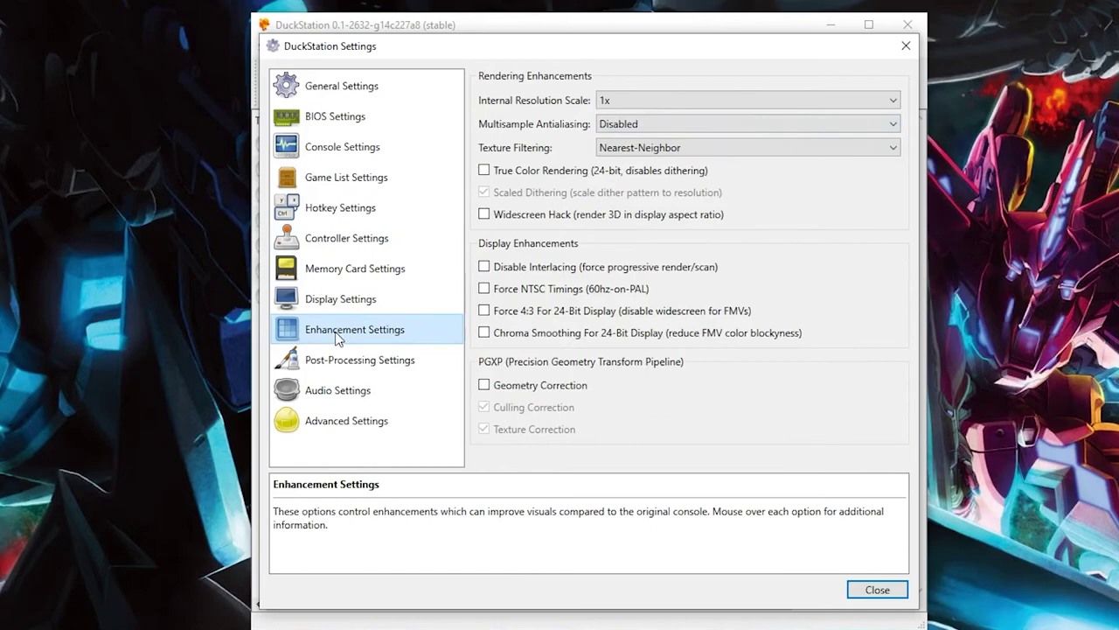
click(634, 101)
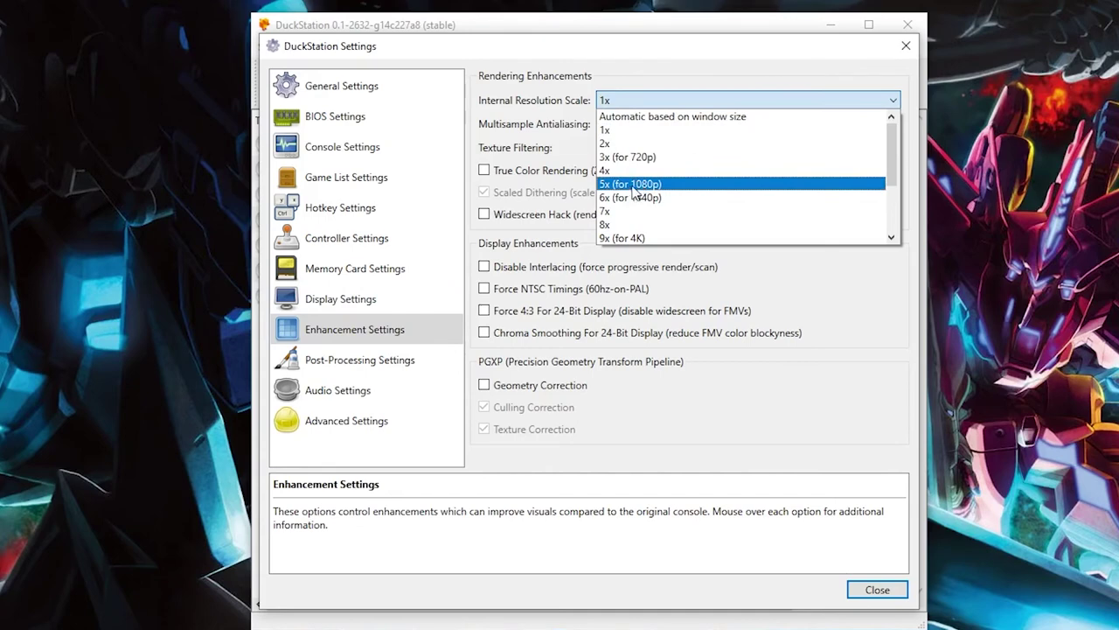
click(636, 101)
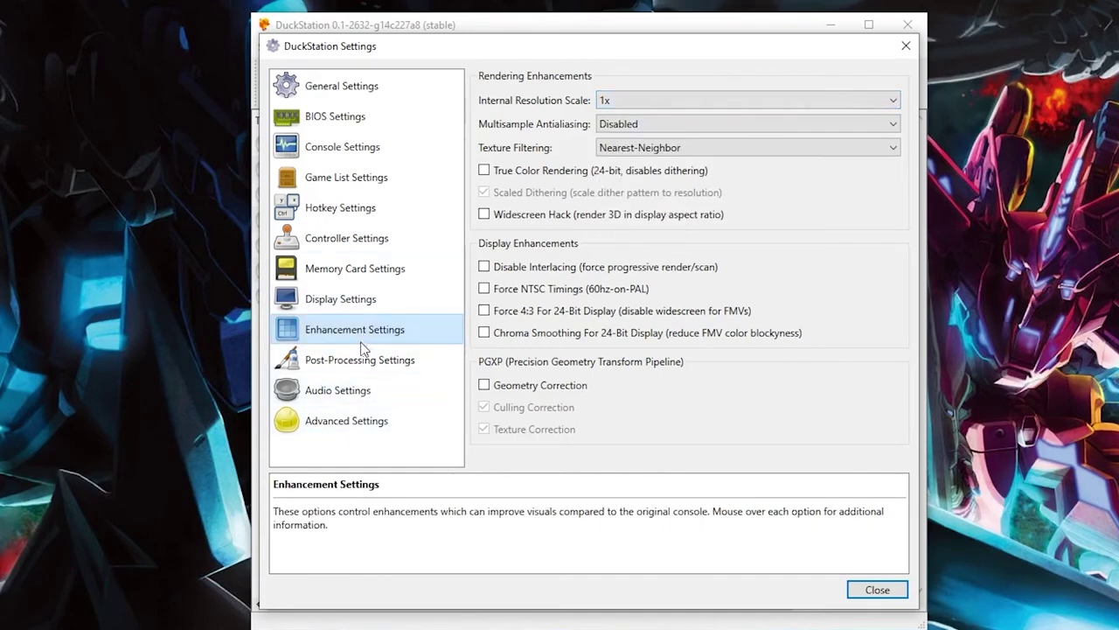
click(313, 427)
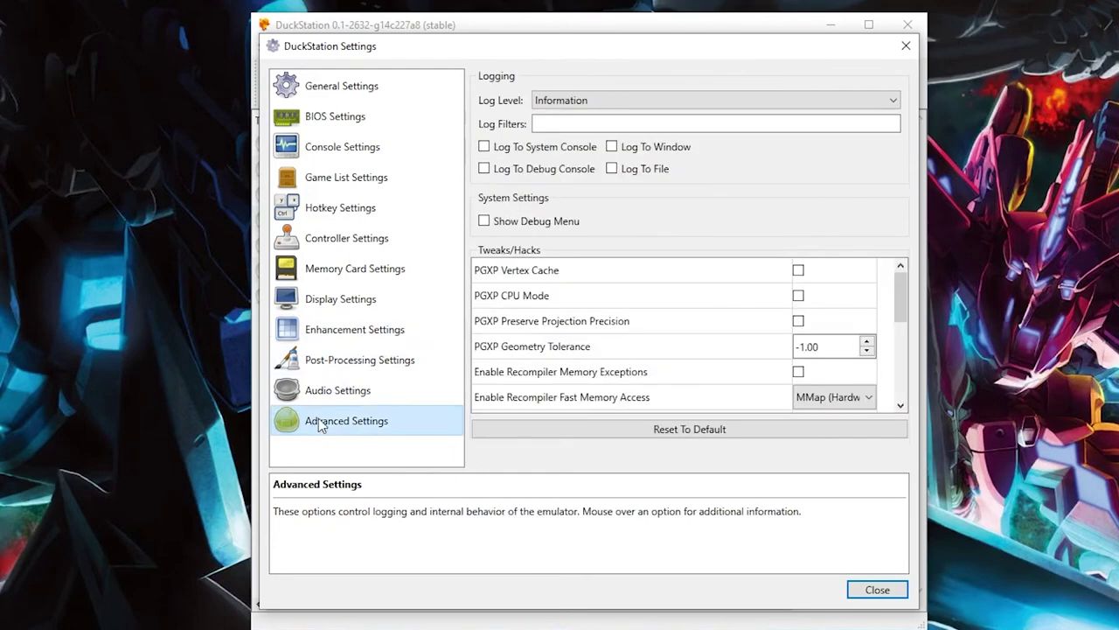
click(353, 387)
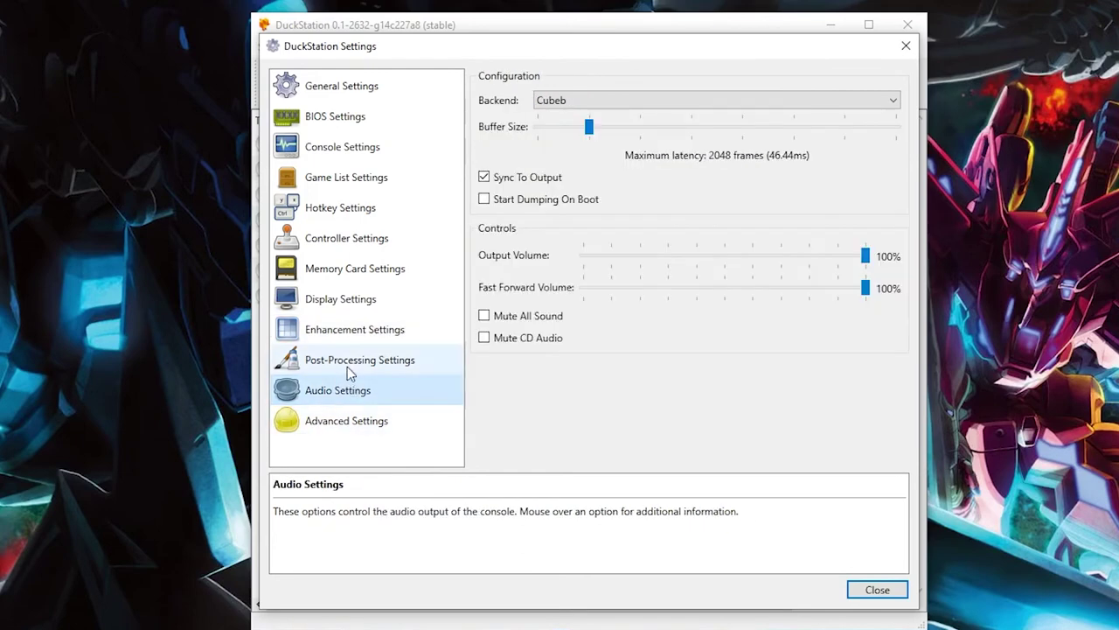
click(351, 362)
Step: Close the settings, start Parasite Eve (USA) (Disc 1) from the game list and switch it to fullscreen
click(883, 591)
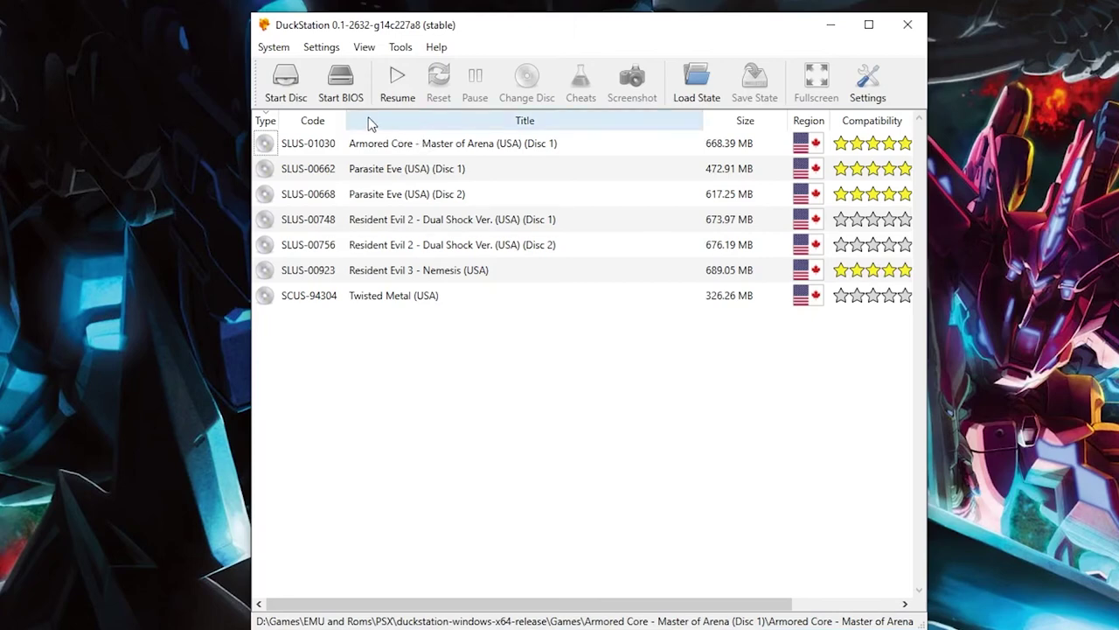
double_click(404, 174)
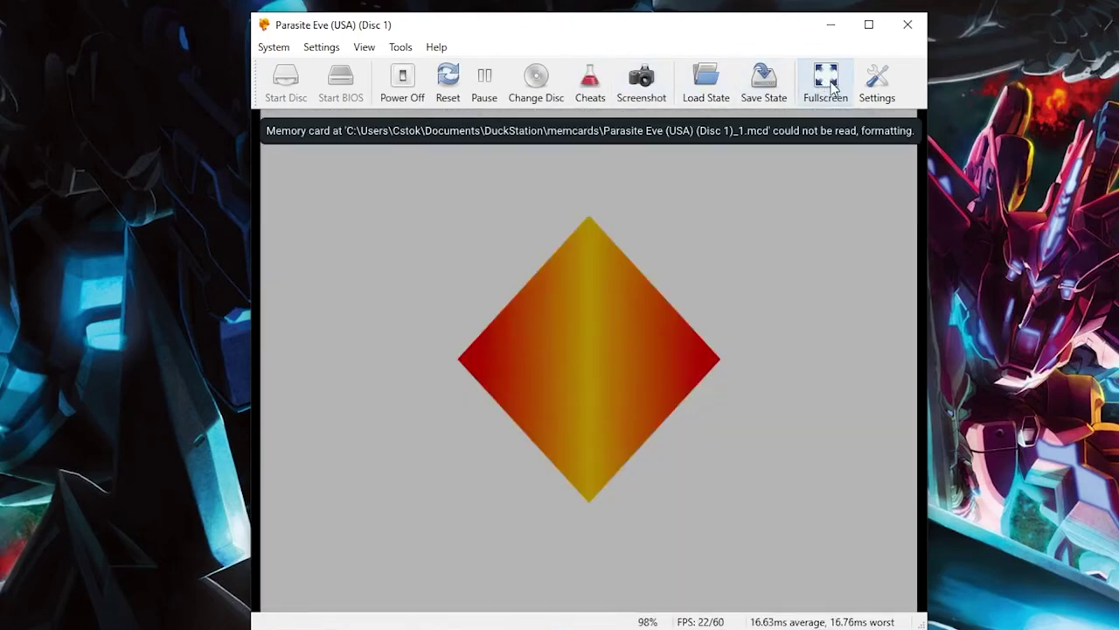
click(823, 83)
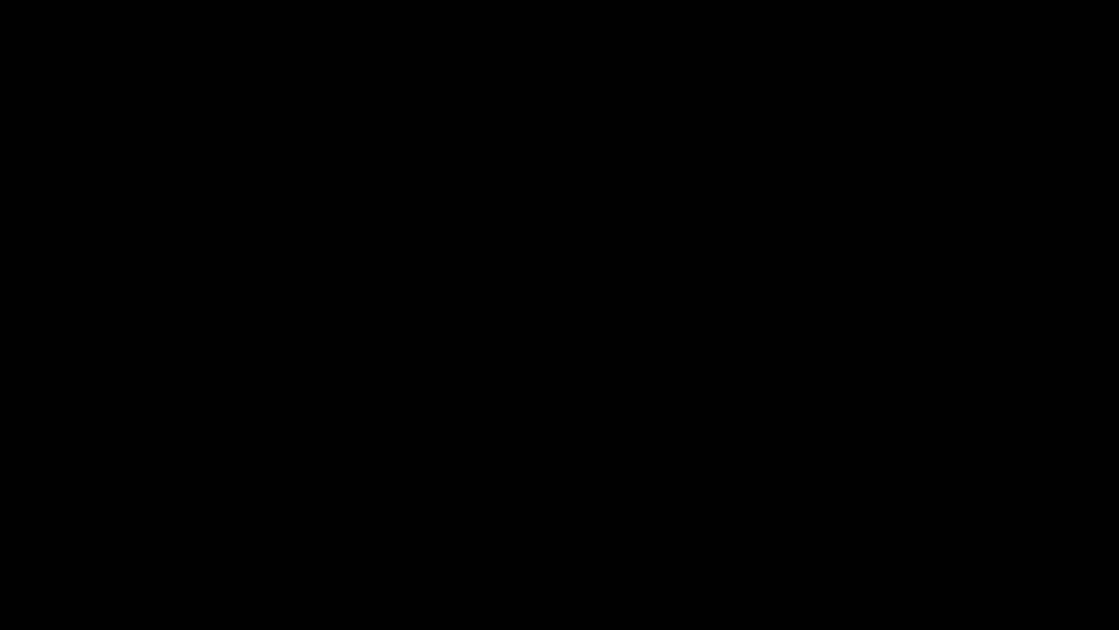